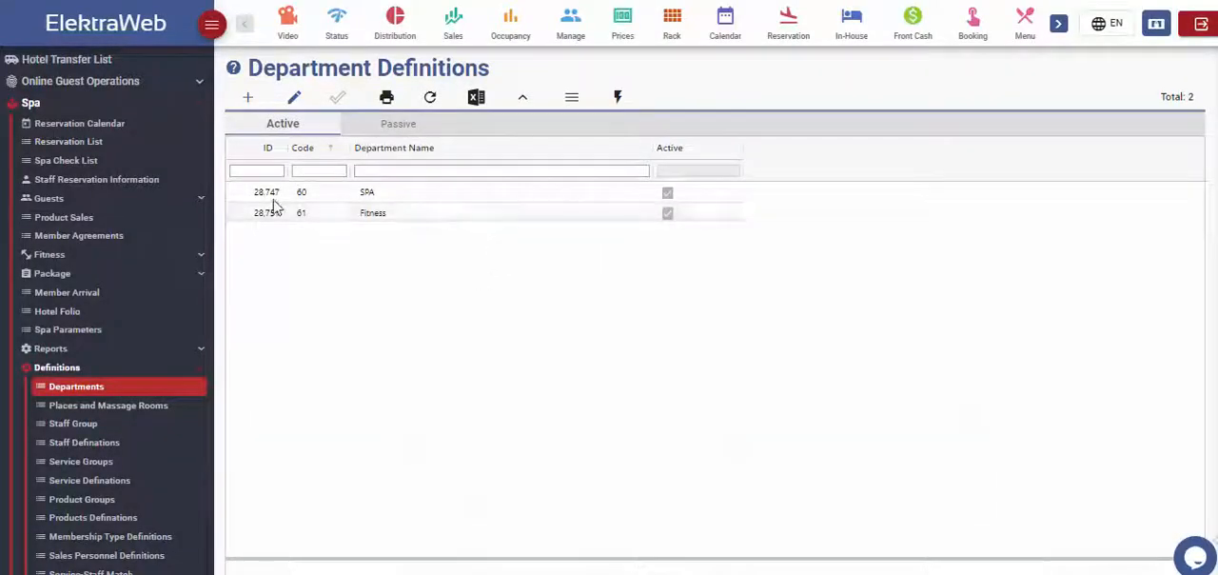
Step: Create and save a department named Hairdressers with SPA Services as both its default revenue name and its department revenue
left_click(248, 96)
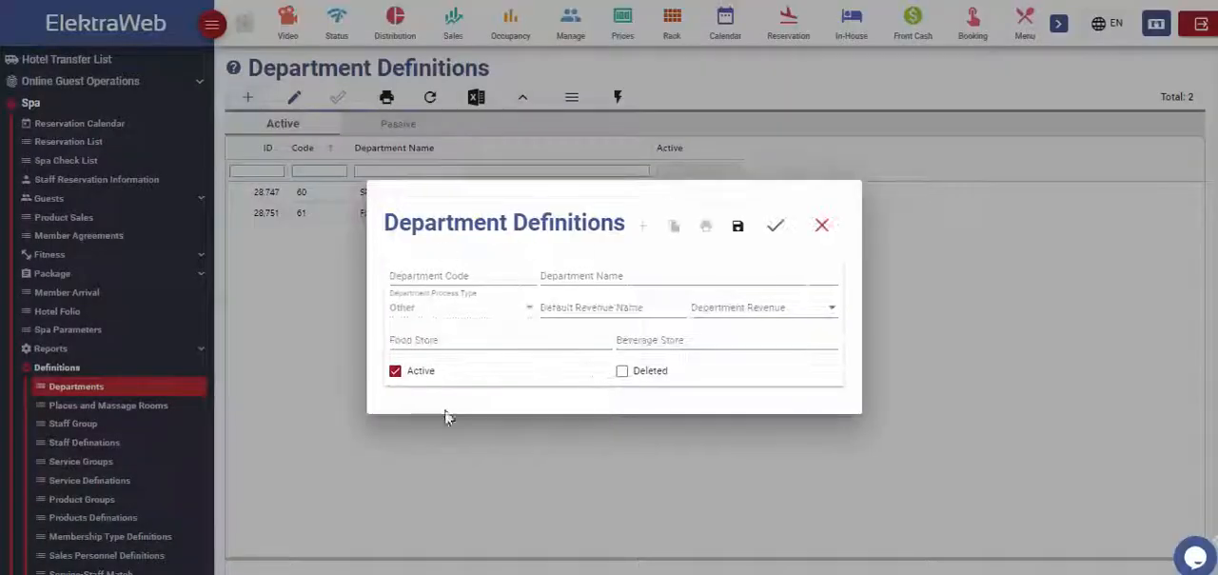
left_click(622, 274)
type("Hairdressers")
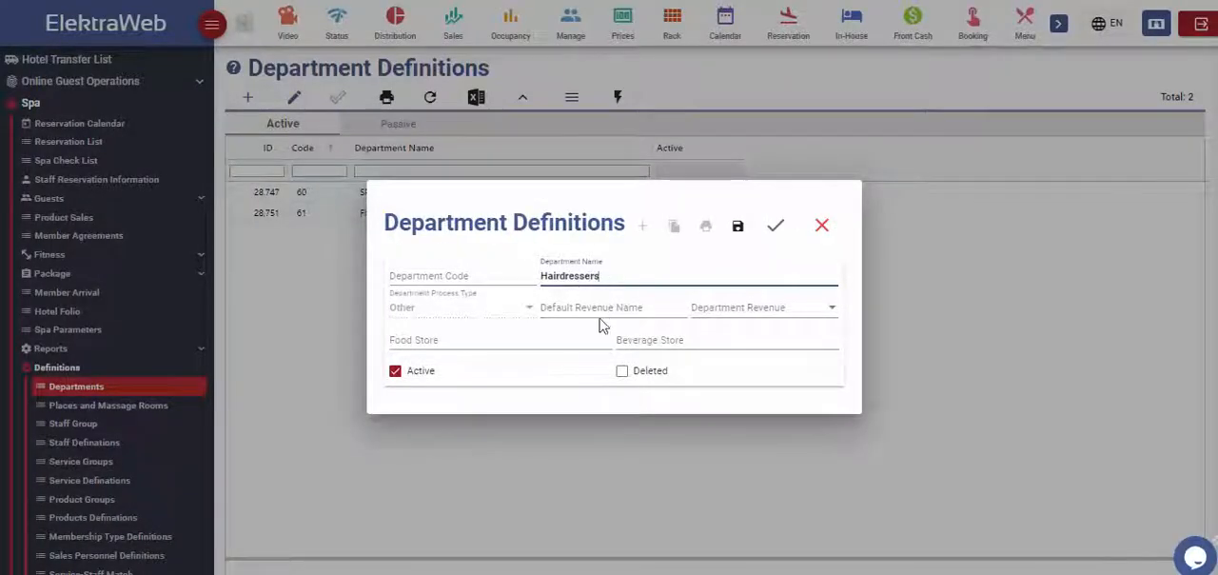
left_click(600, 312)
left_click(602, 329)
left_click(830, 309)
type("spa")
left_click(704, 338)
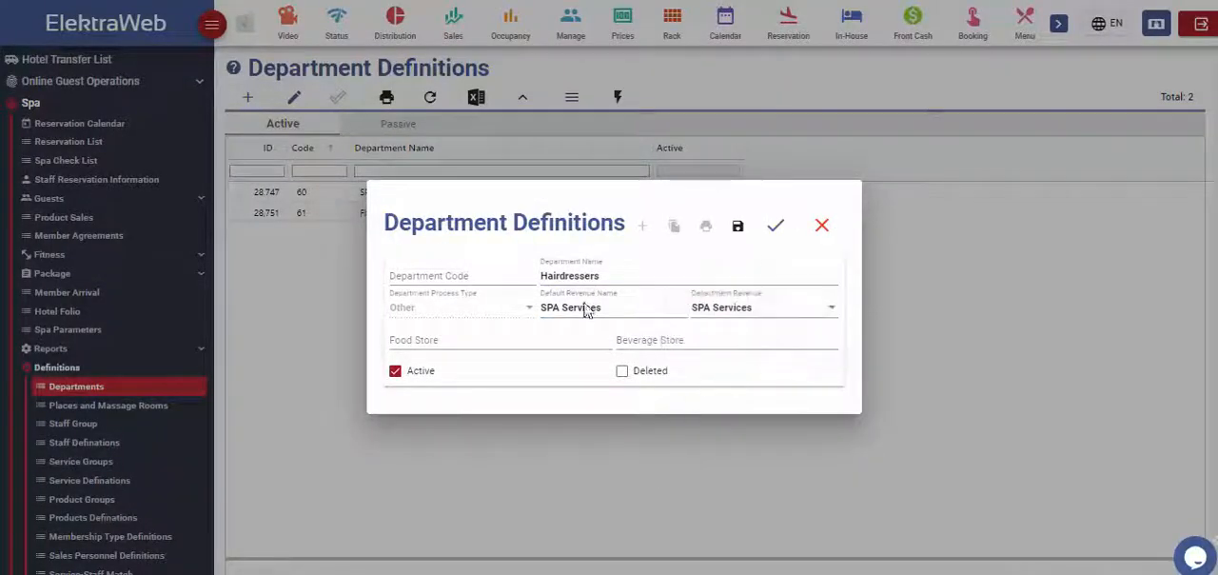
left_click(776, 225)
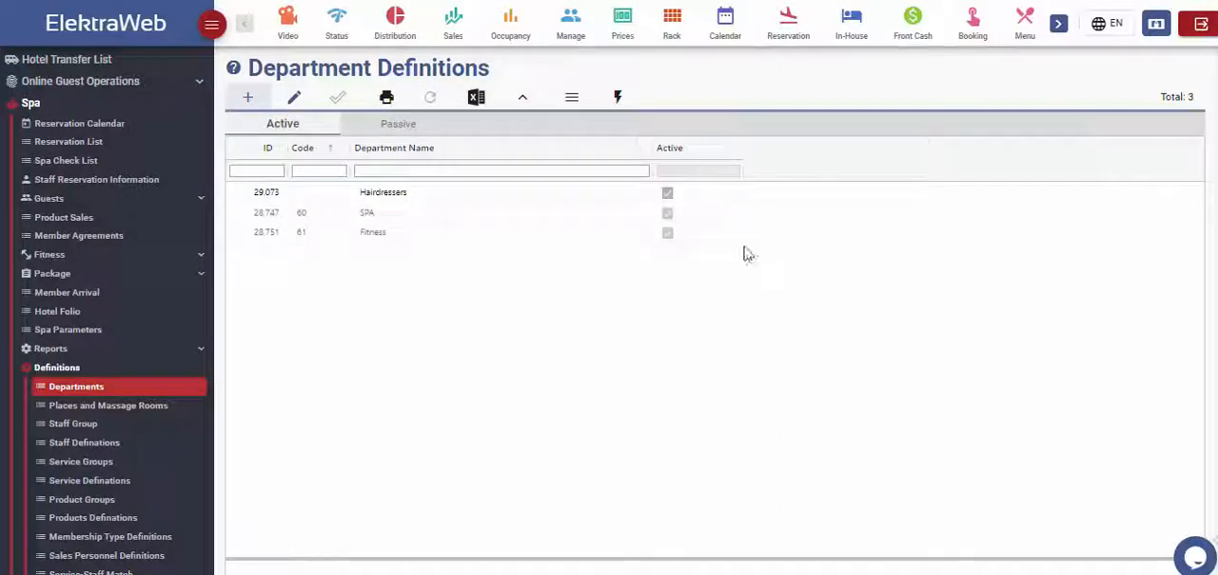
Step: Open Places and Massage Rooms and start a blank entry for a new place
left_click(149, 411)
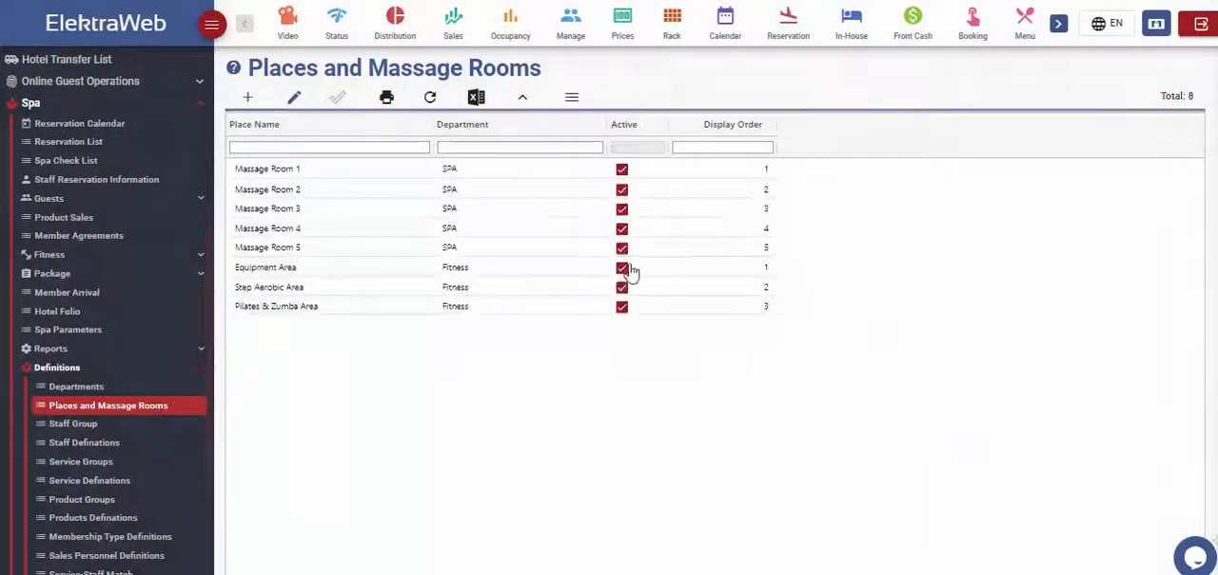
left_click(249, 98)
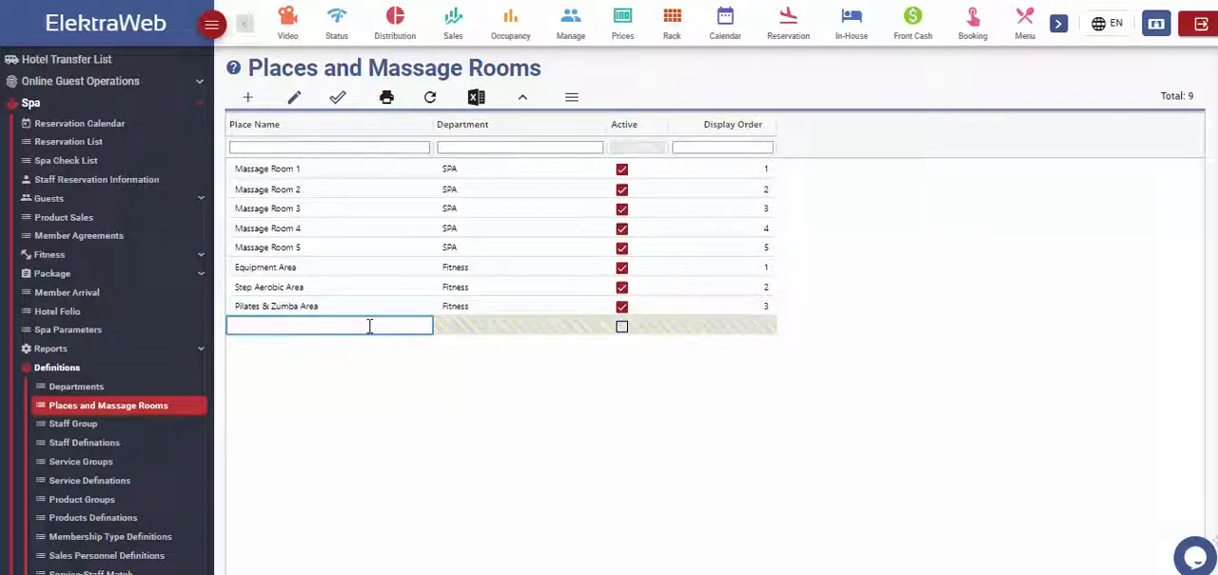
Step: Create and save a spa staff group named Receptionist
left_click(74, 424)
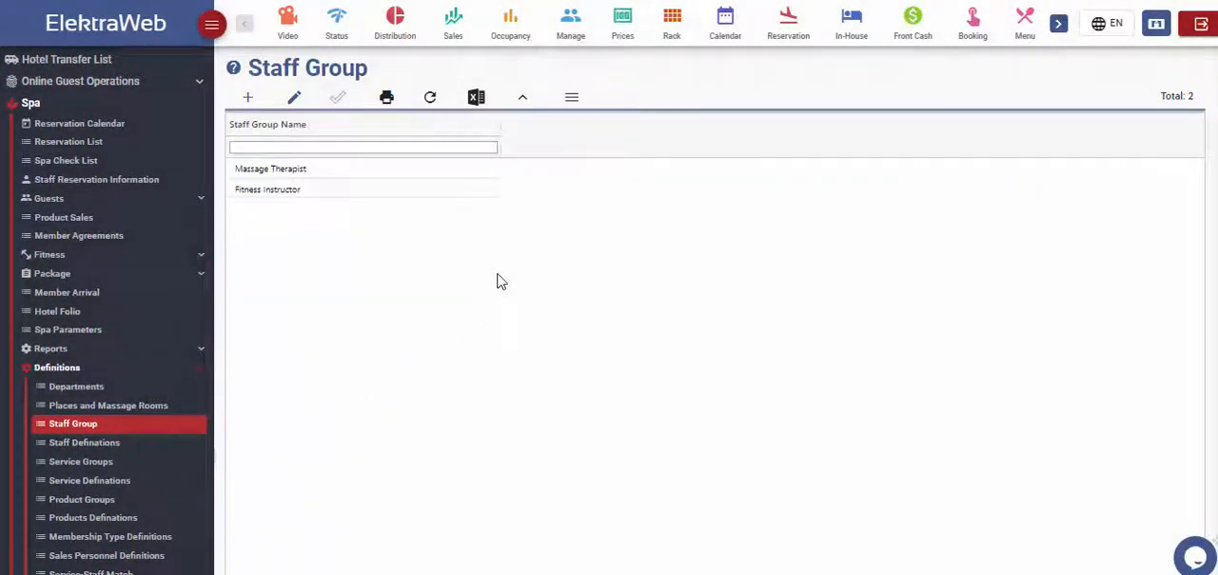
left_click(248, 97)
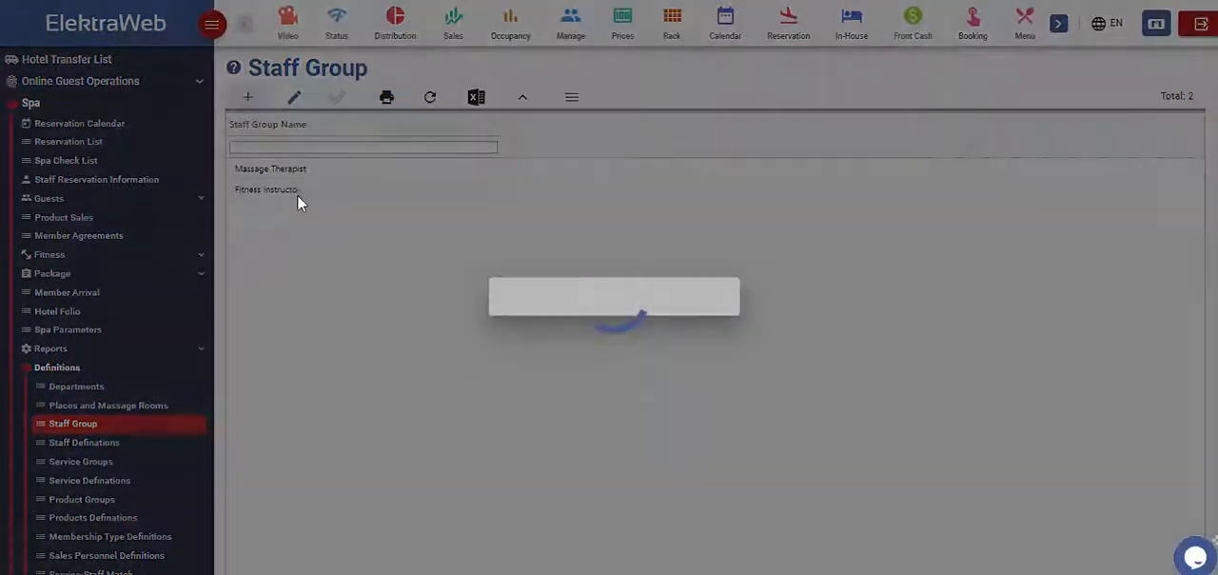
left_click(540, 321)
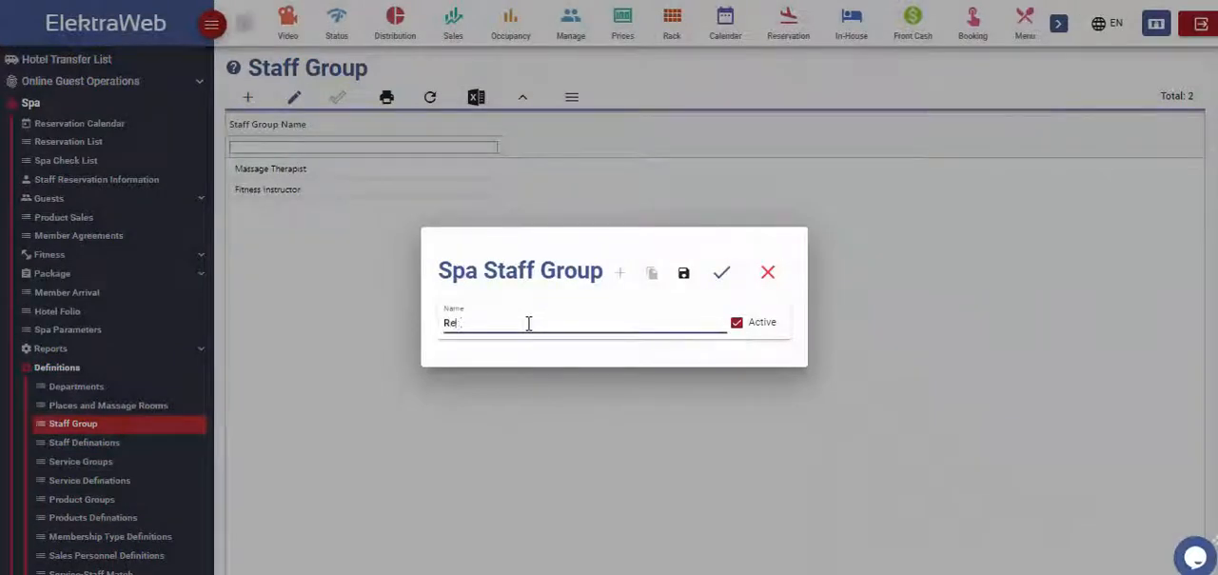
type("Receptionist")
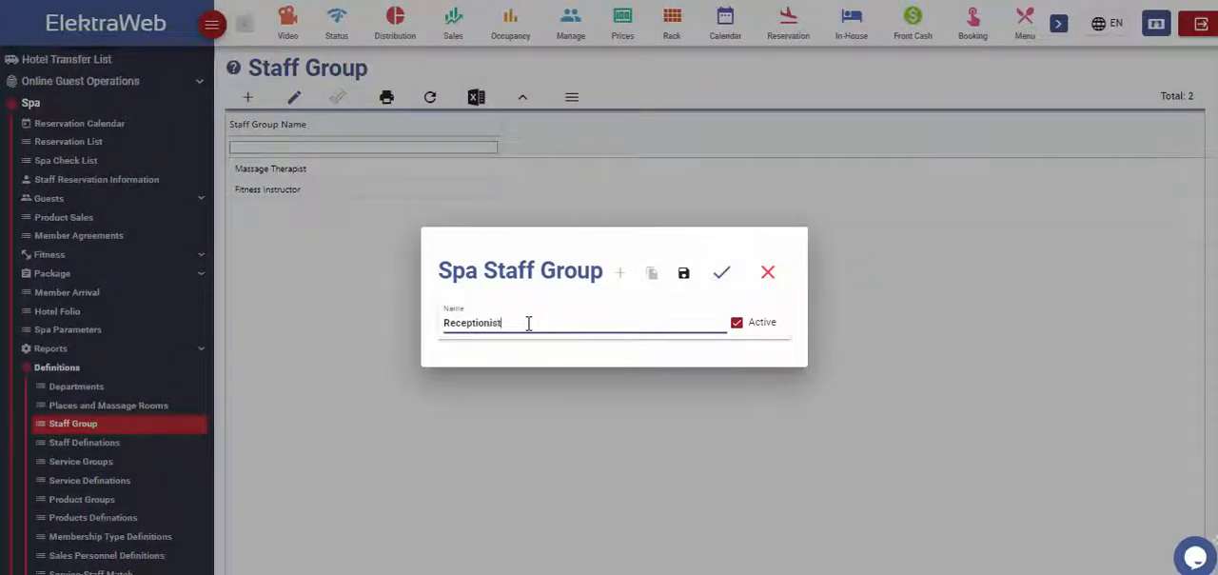
left_click(721, 274)
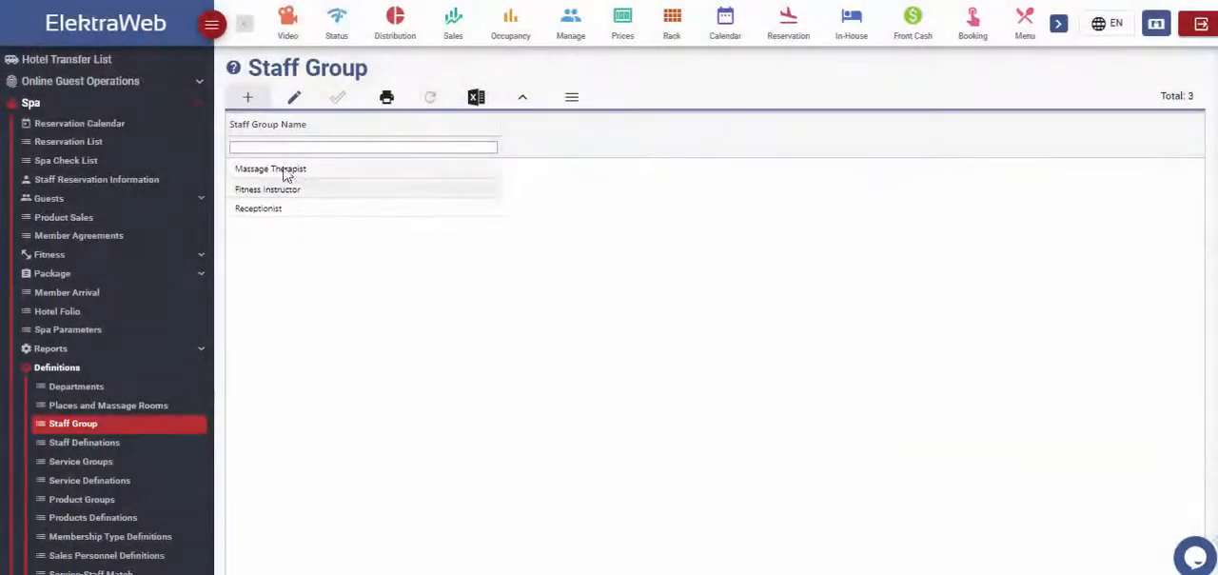
Step: Start a new staff definition with the staff member's name, group Fitness Instructor and display order 3, leaving Passive off
left_click(102, 442)
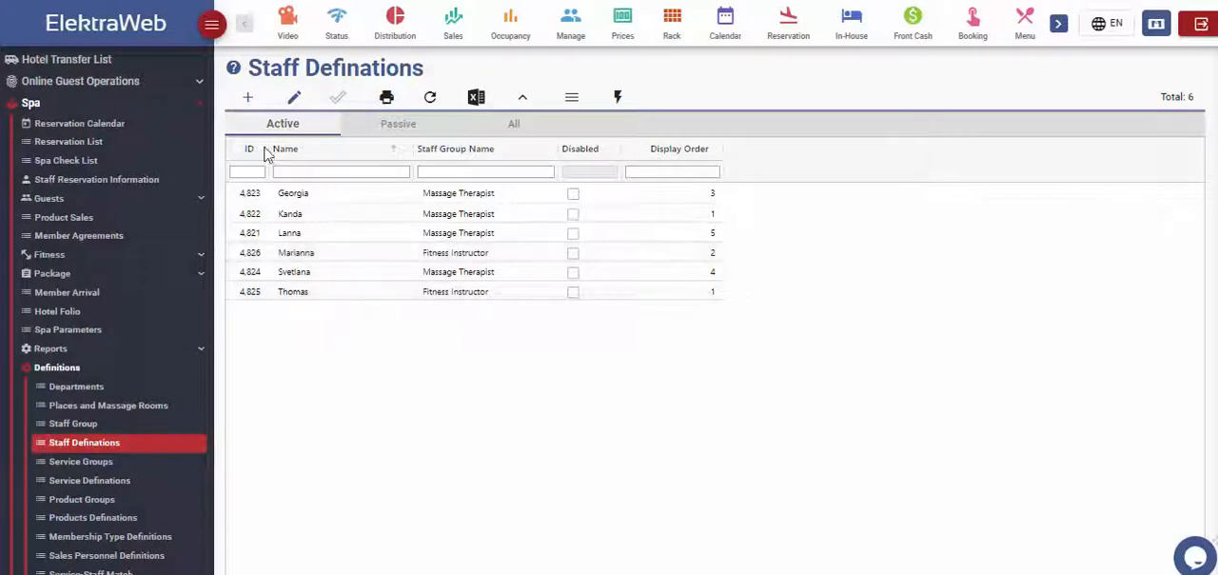
left_click(248, 98)
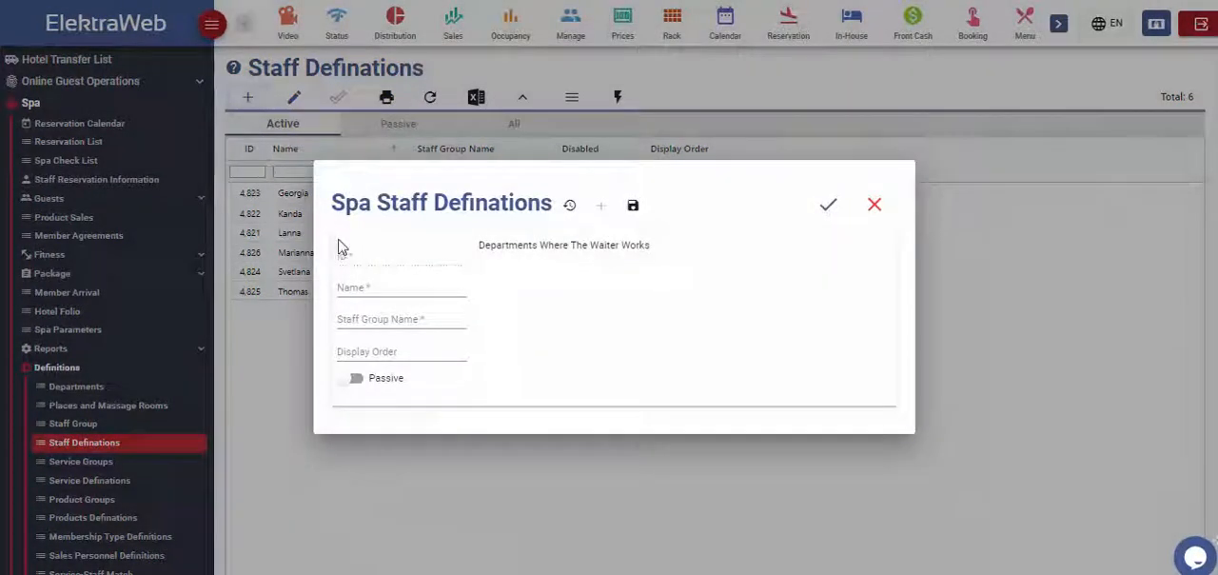
type("Da")
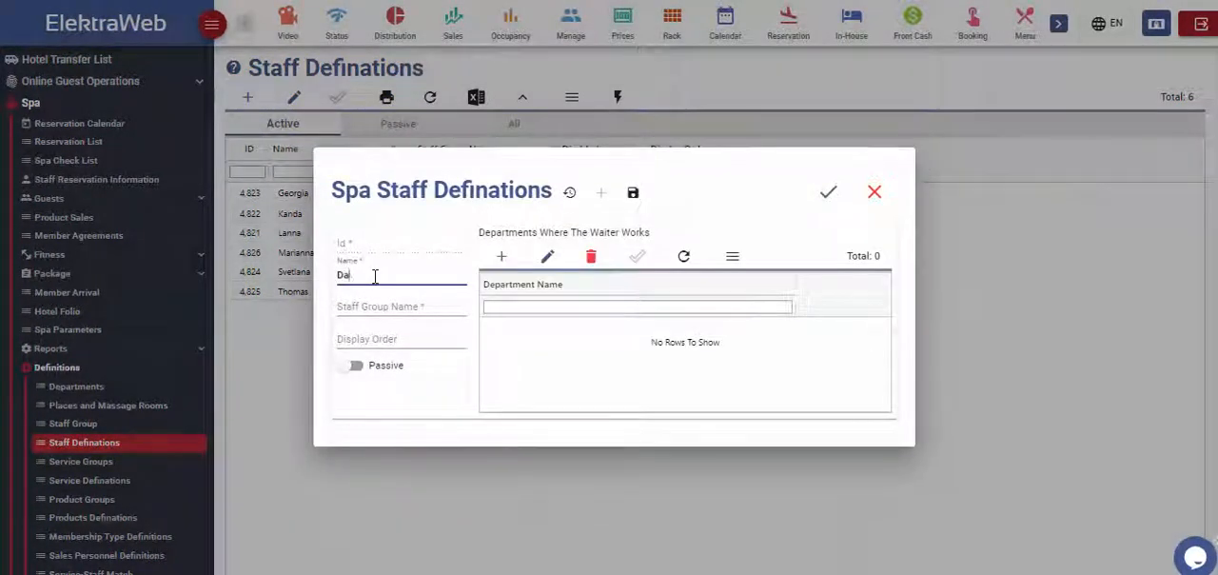
type("vid")
left_click(384, 306)
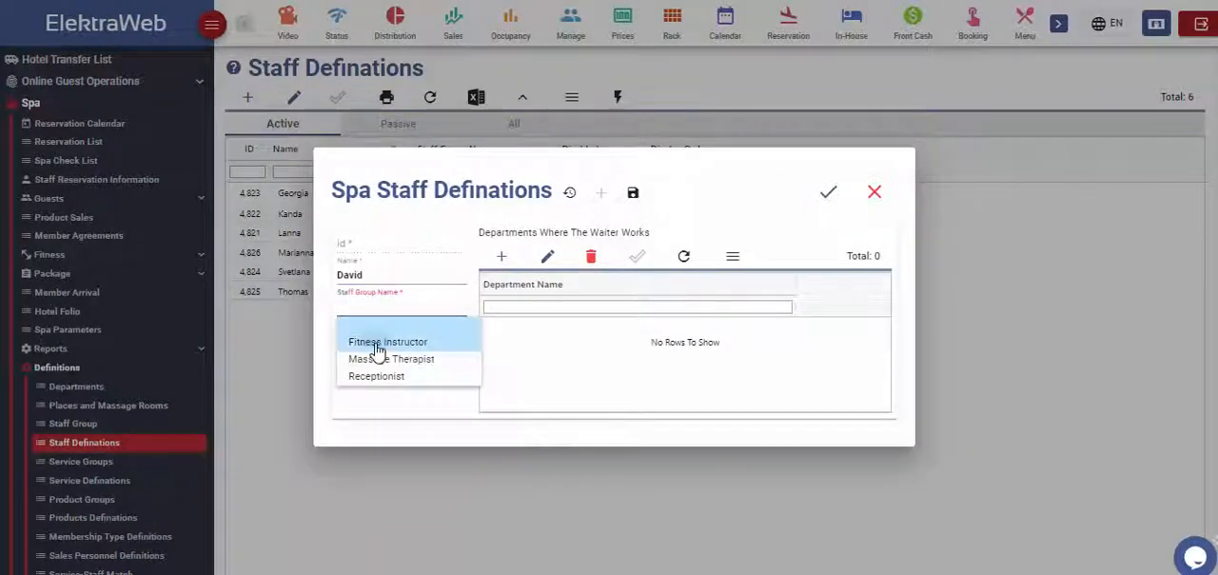
left_click(378, 350)
left_click(400, 336)
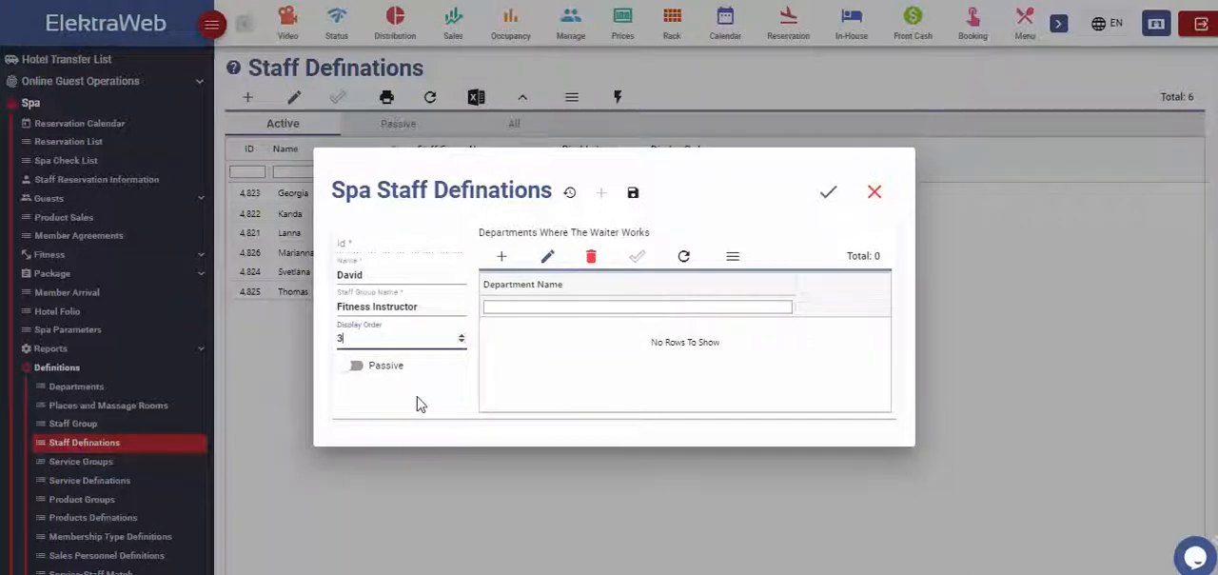
left_click(354, 367)
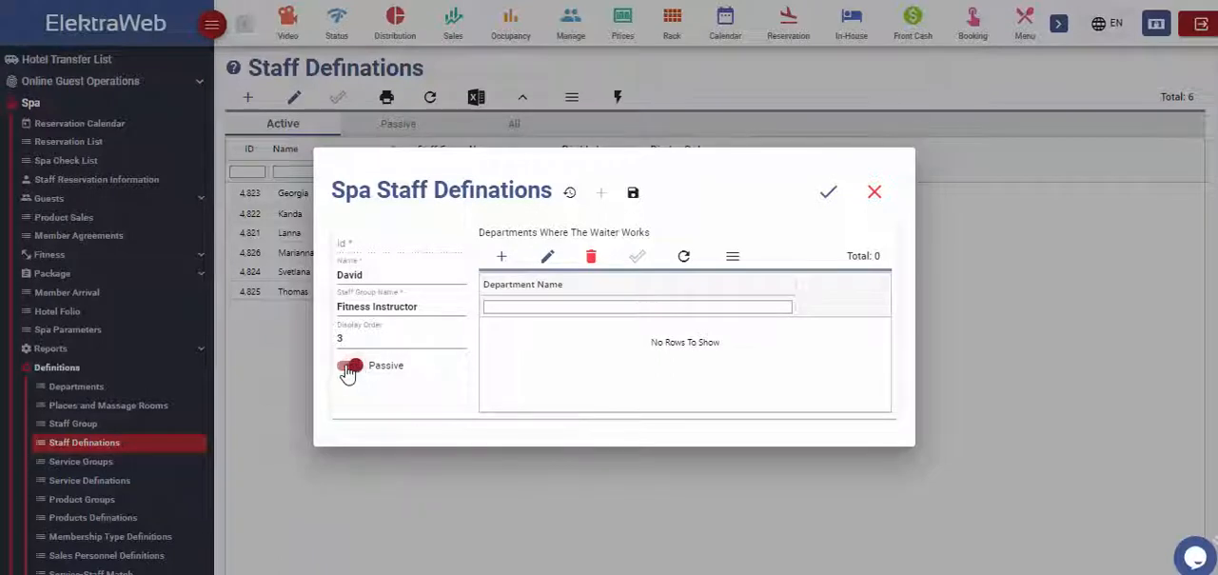
left_click(357, 369)
Step: Assign the Fitness department to the new staff member and save the staff definition
left_click(501, 256)
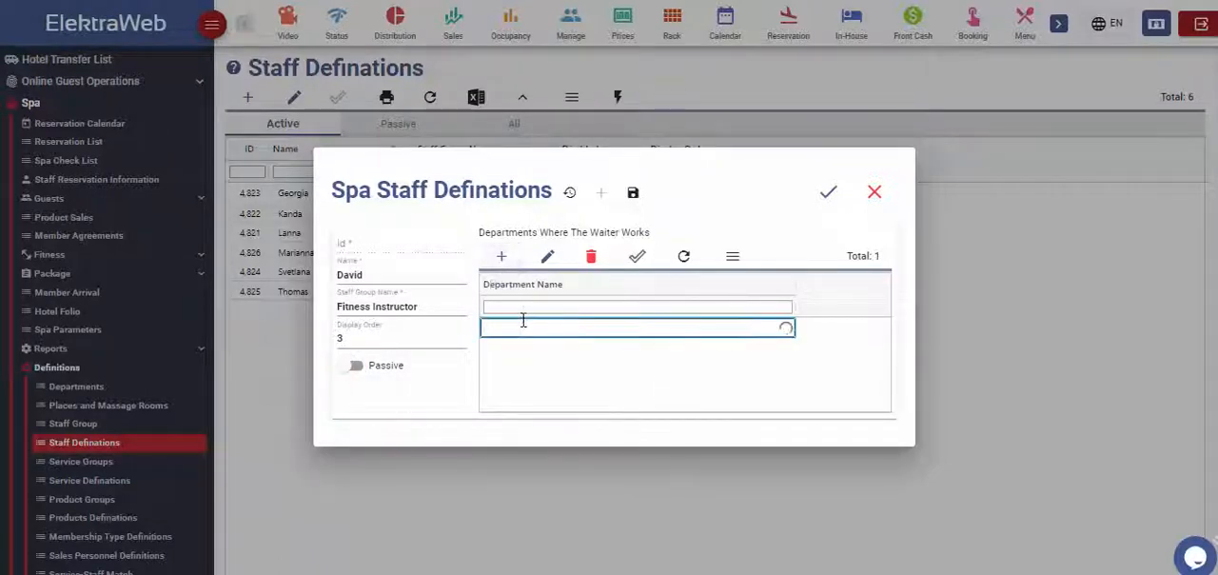
left_click(523, 328)
left_click(512, 362)
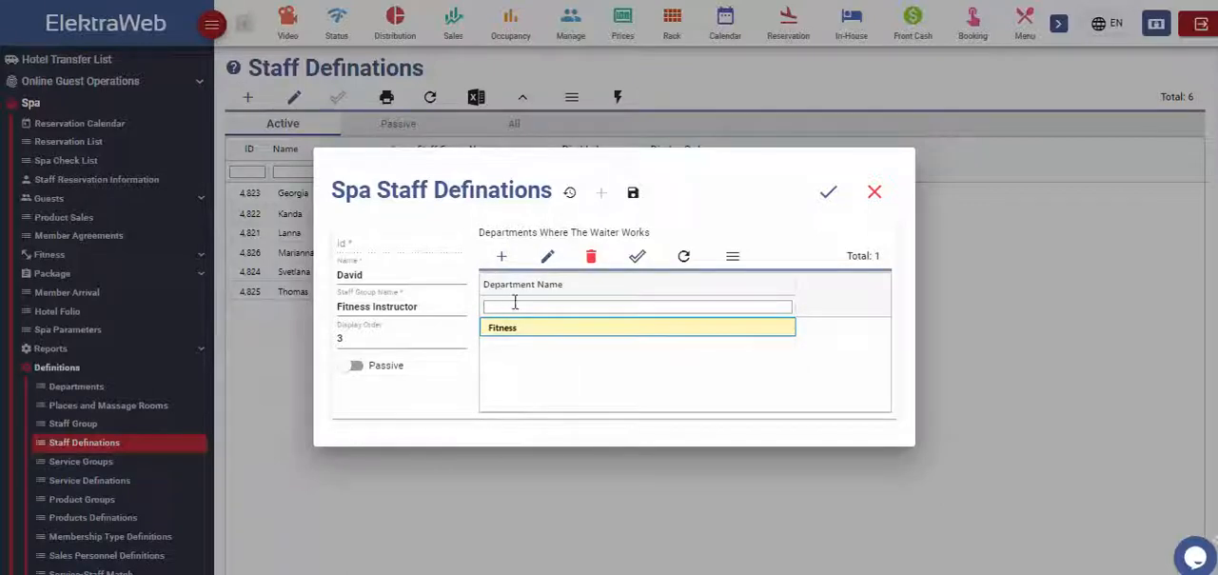
left_click(637, 257)
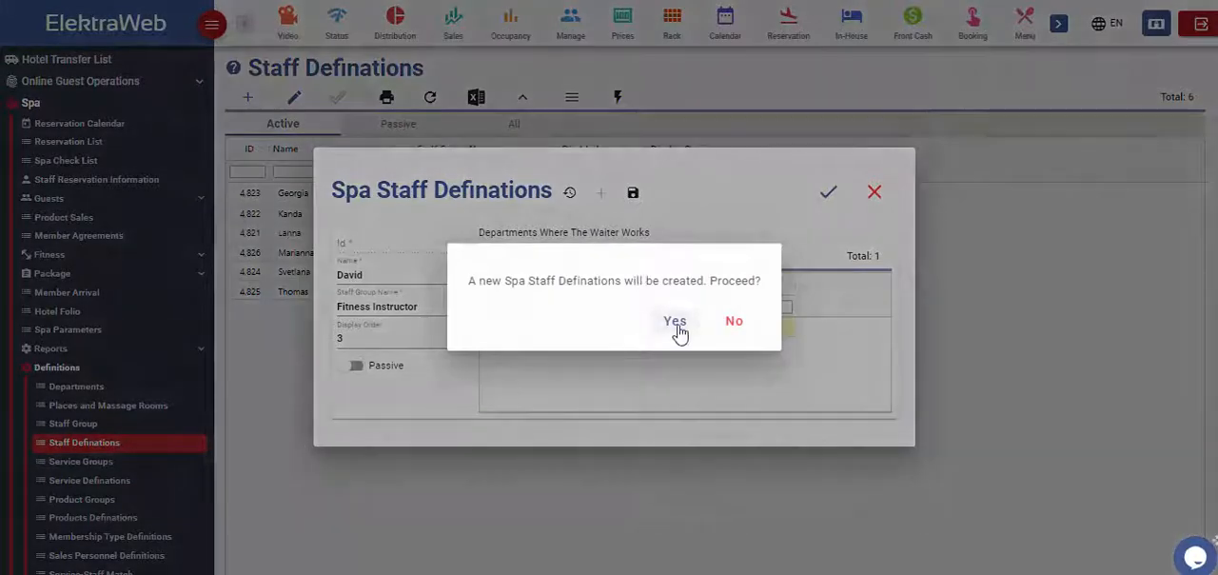
left_click(676, 326)
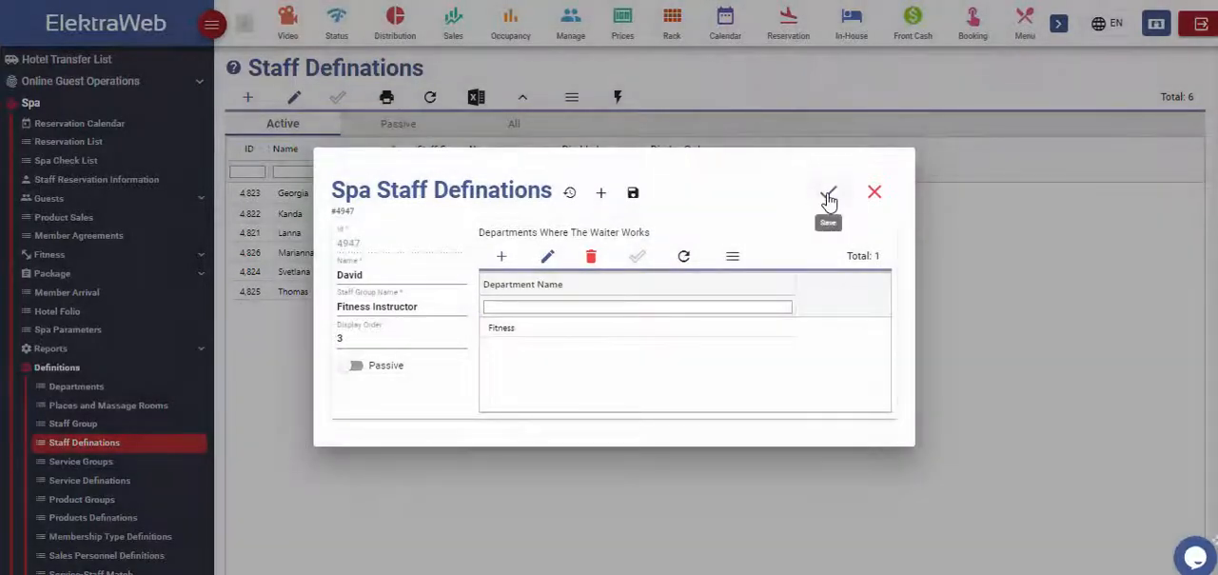
left_click(828, 191)
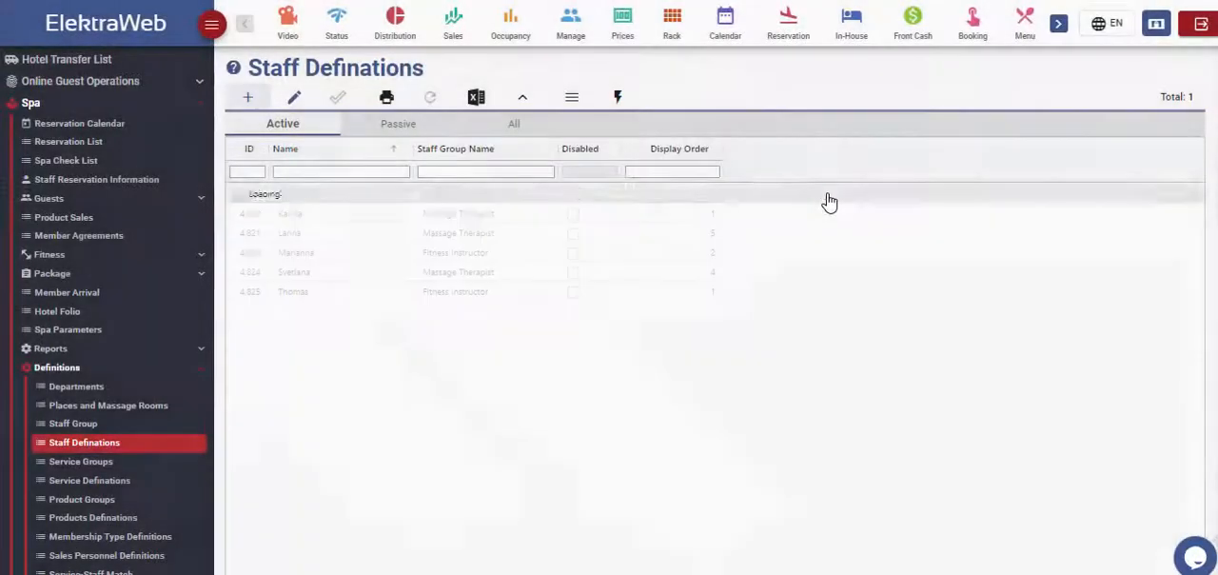
left_click(403, 234)
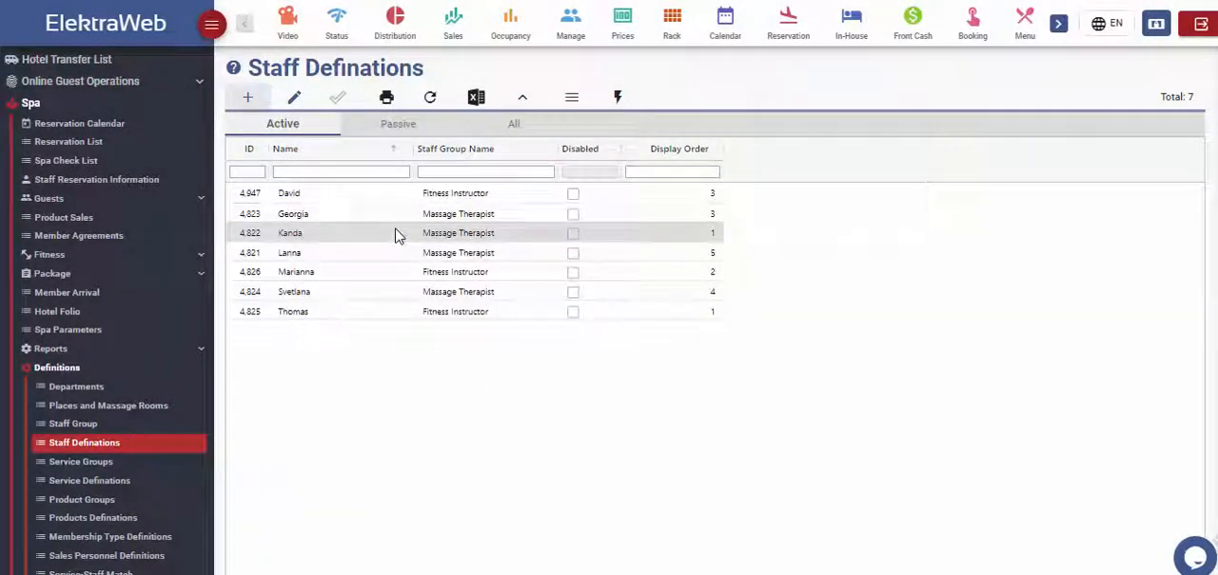
Step: View the service groups and start a new service definition in the Beauty Treatment group named Rejuvenation Face Treatment
left_click(77, 463)
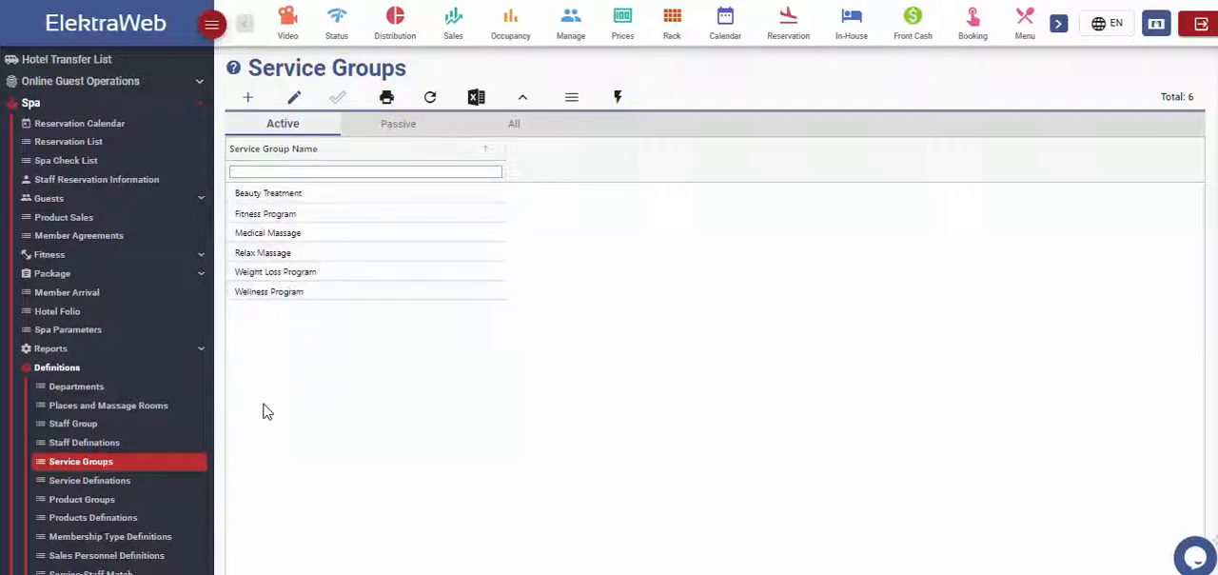
left_click(129, 485)
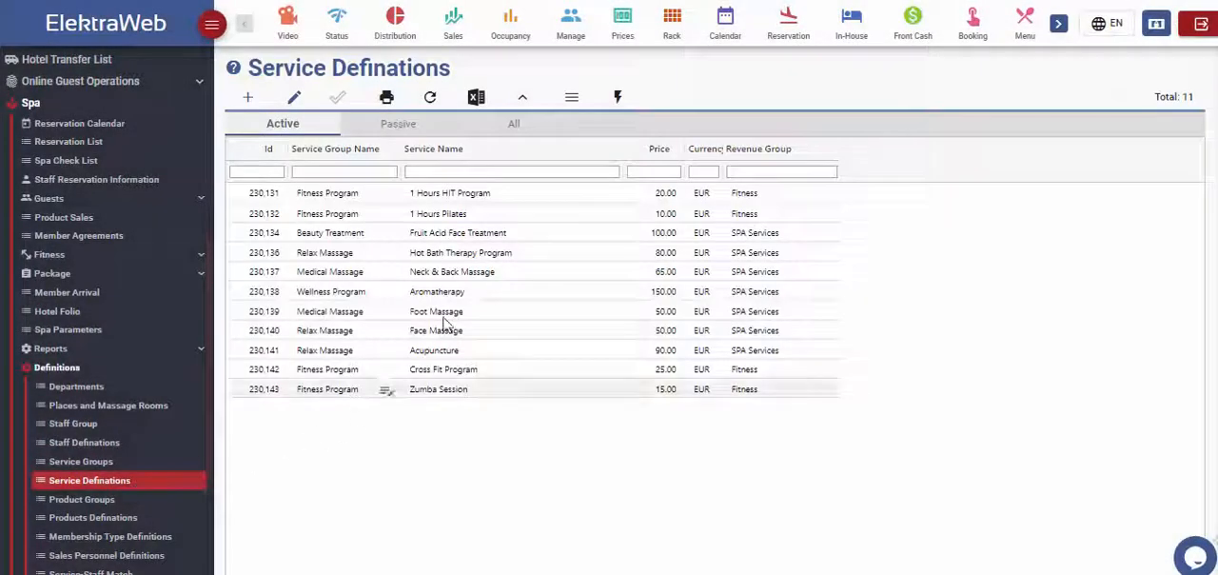
left_click(246, 96)
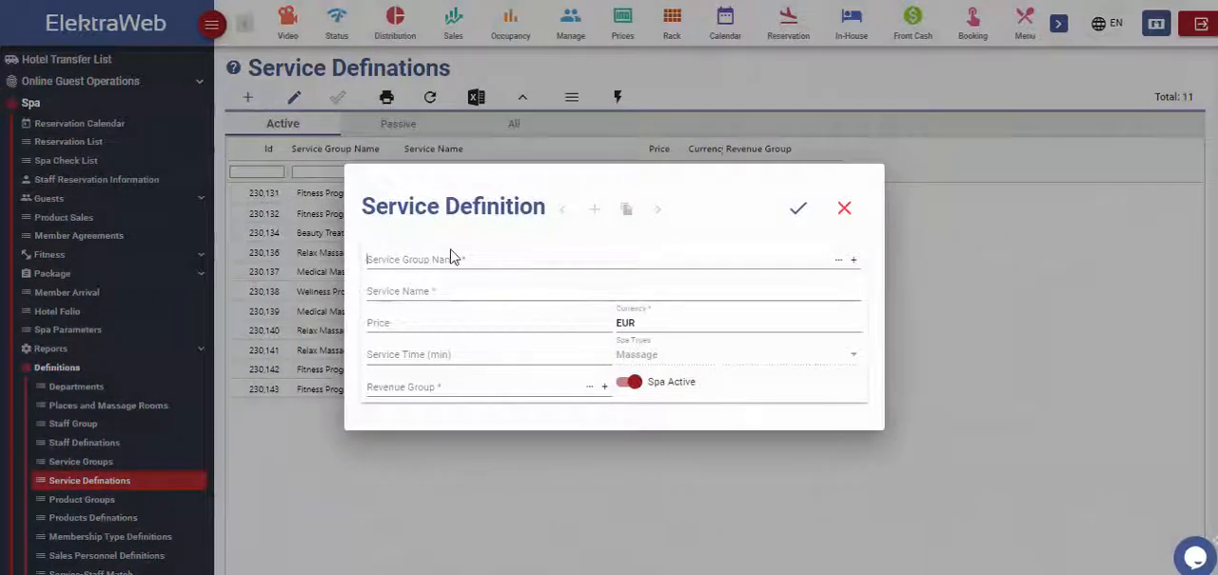
left_click(453, 258)
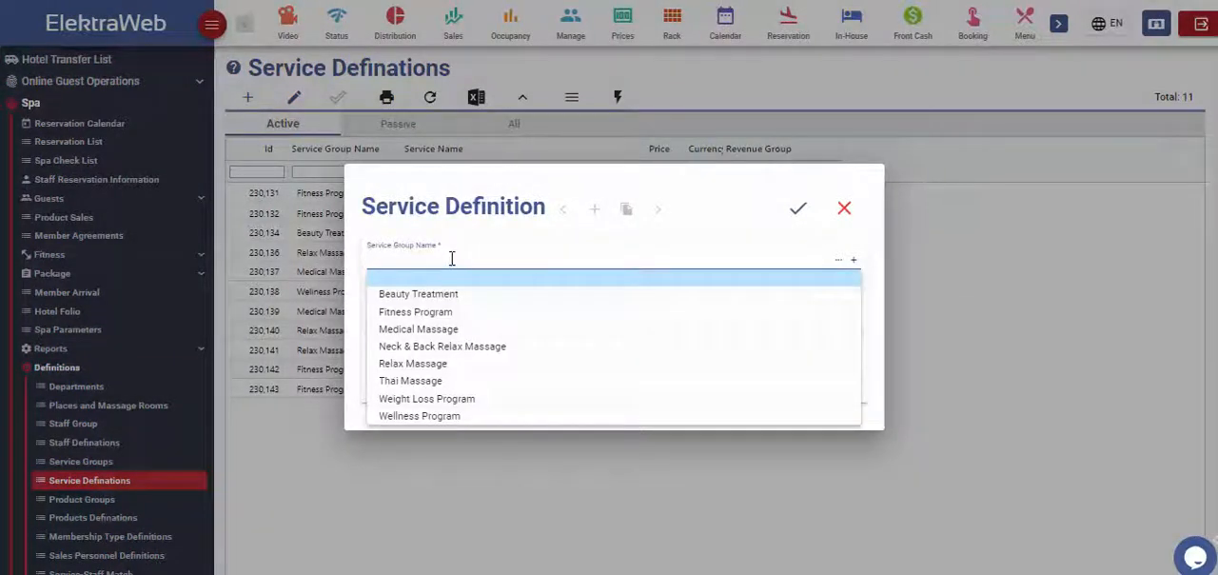
left_click(443, 294)
left_click(443, 288)
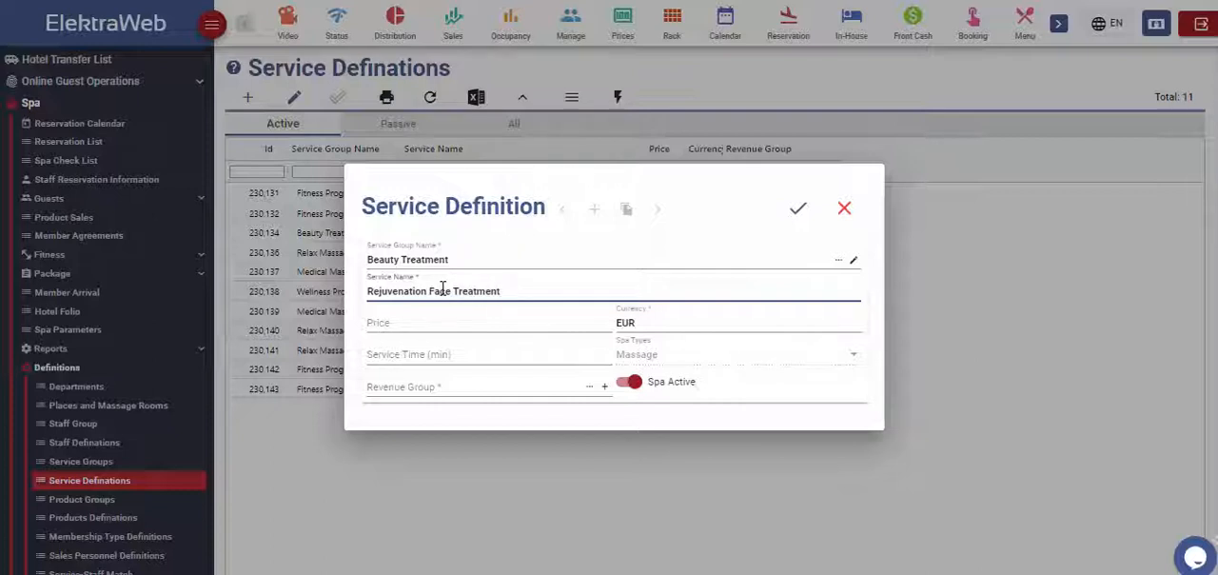
Step: Set the service's price to 125, service time to 60 minutes and revenue group to SPA Services, and save it
left_click(439, 323)
type("125")
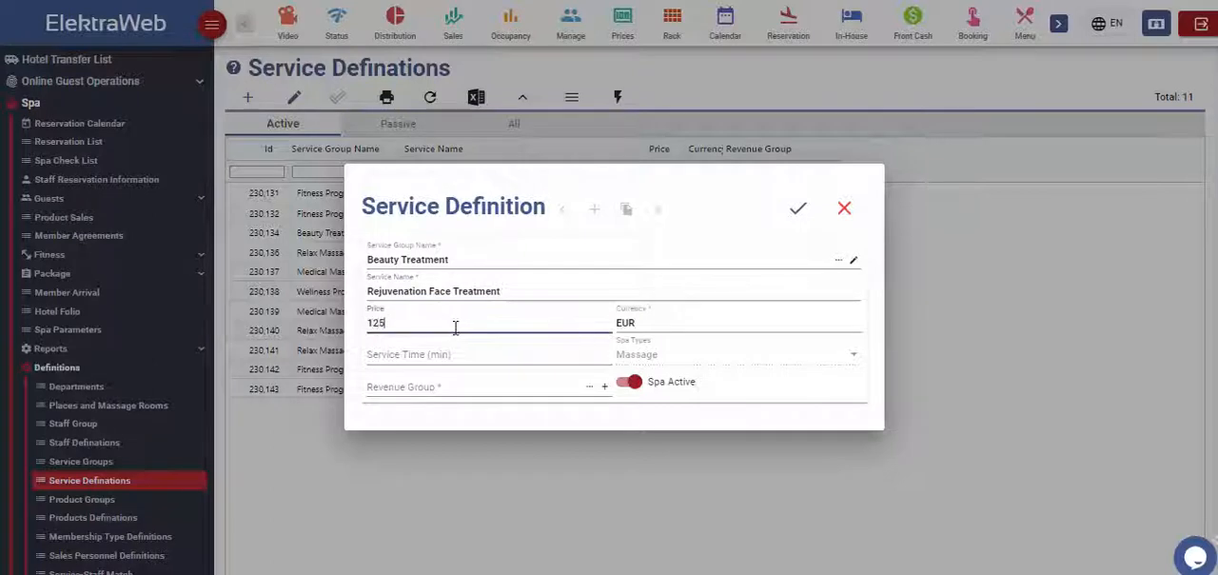
left_click(533, 354)
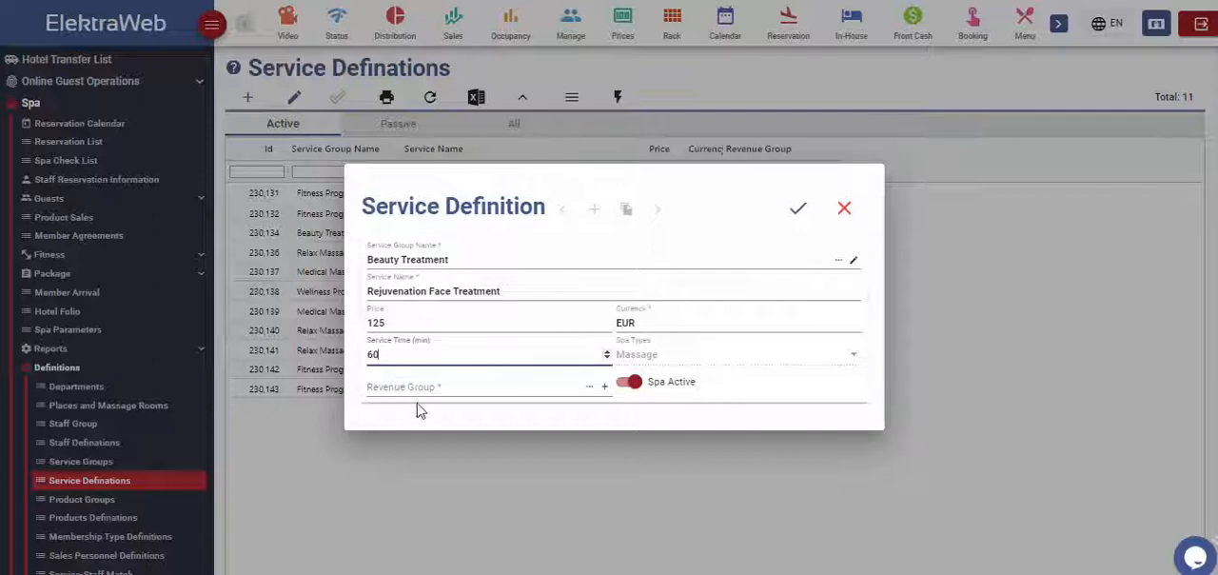
left_click(481, 388)
type("s")
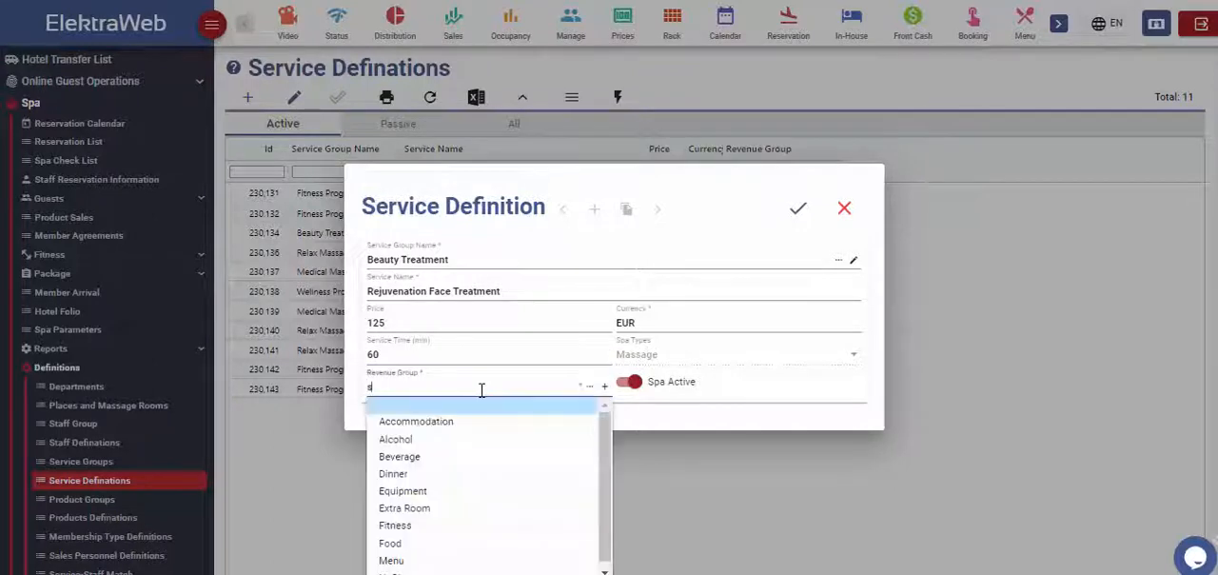
type("pa")
left_click(449, 407)
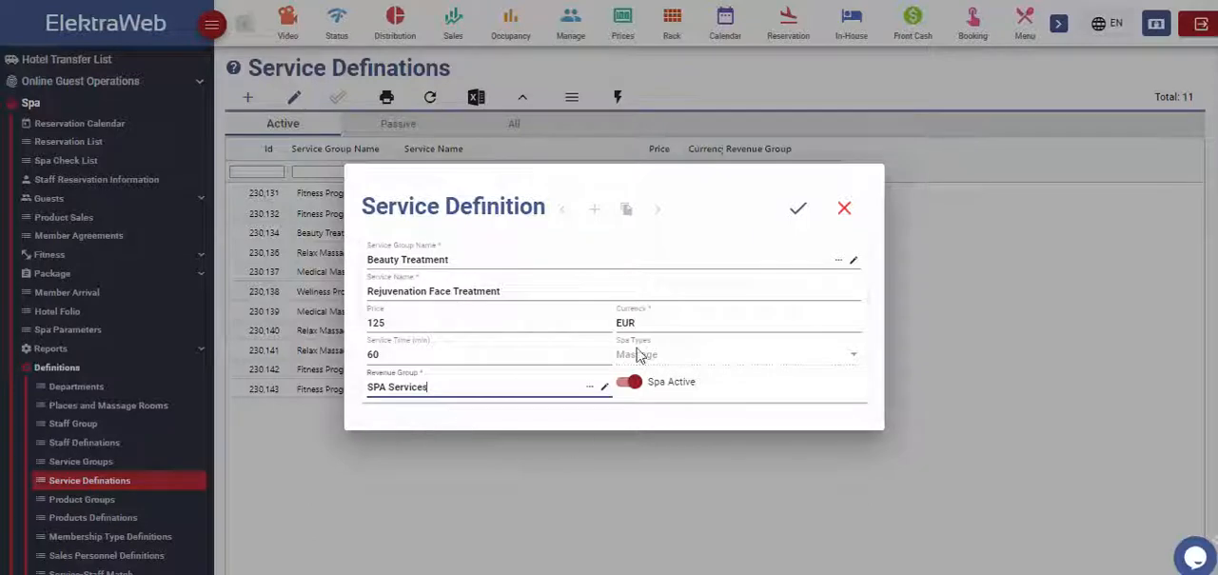
left_click(797, 208)
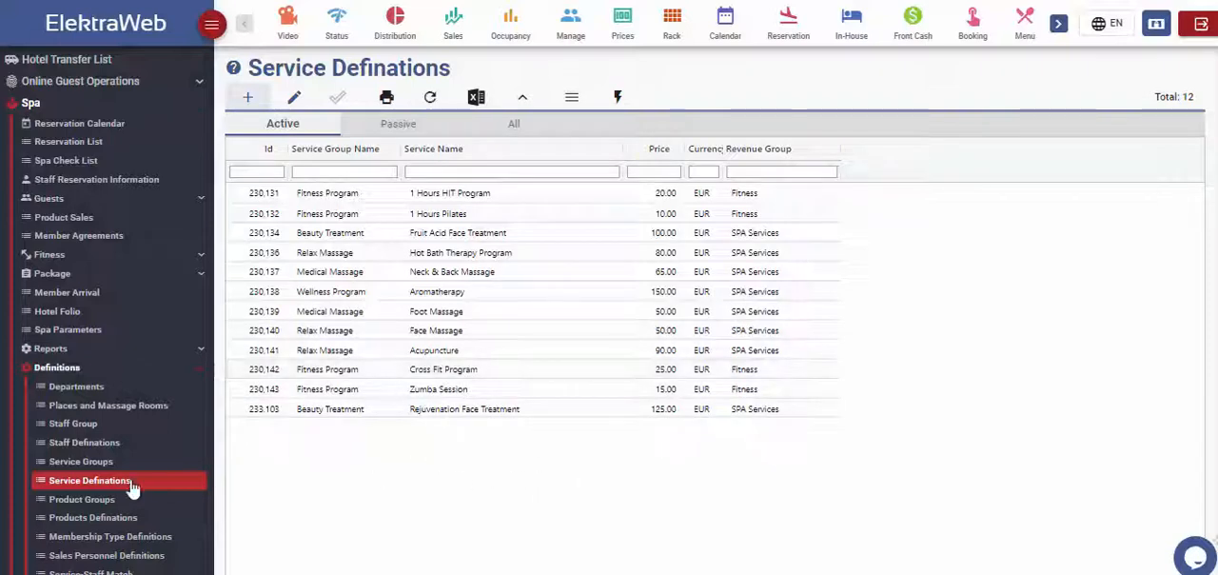
Step: Open Product Groups and review the active product groups
left_click(66, 499)
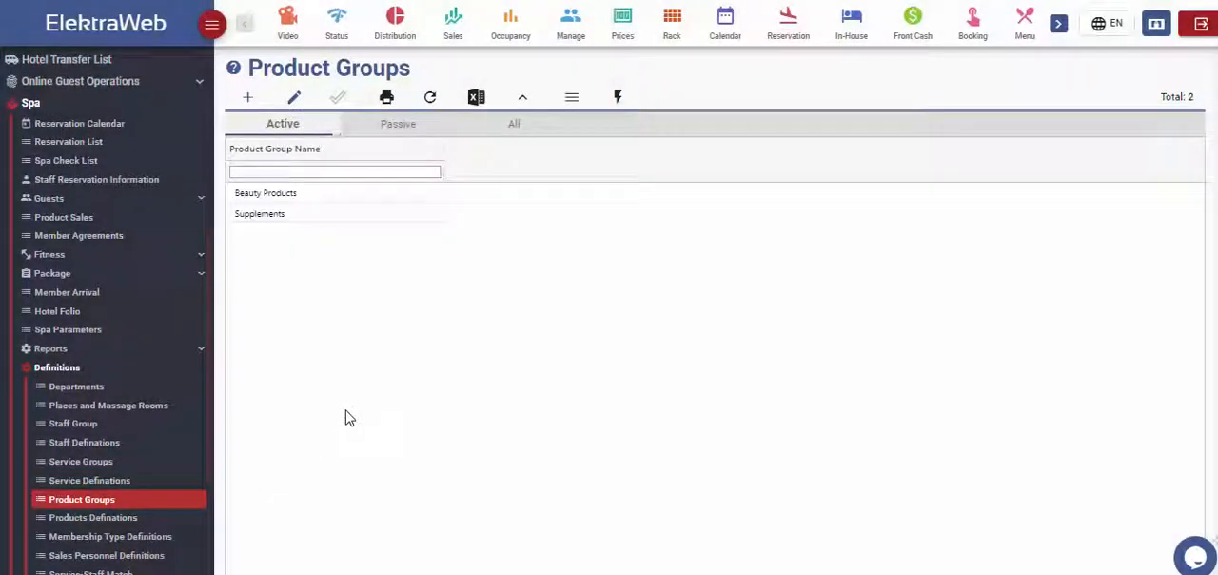
left_click(288, 216)
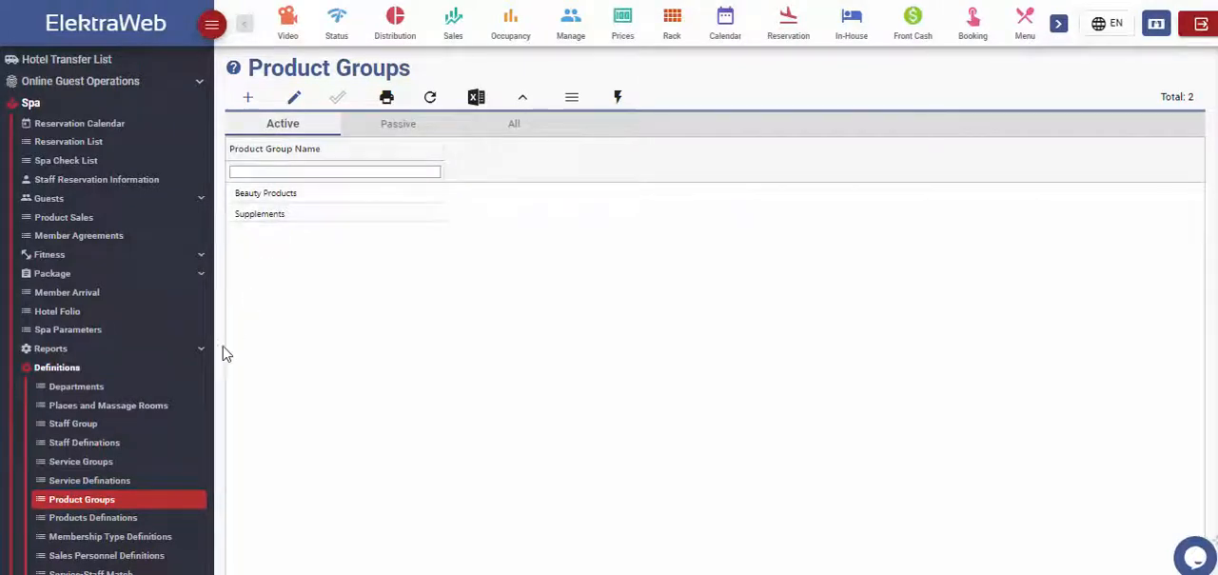
Step: Start a new product definition in the Beauty Products group with the service name Face Cream
left_click(116, 517)
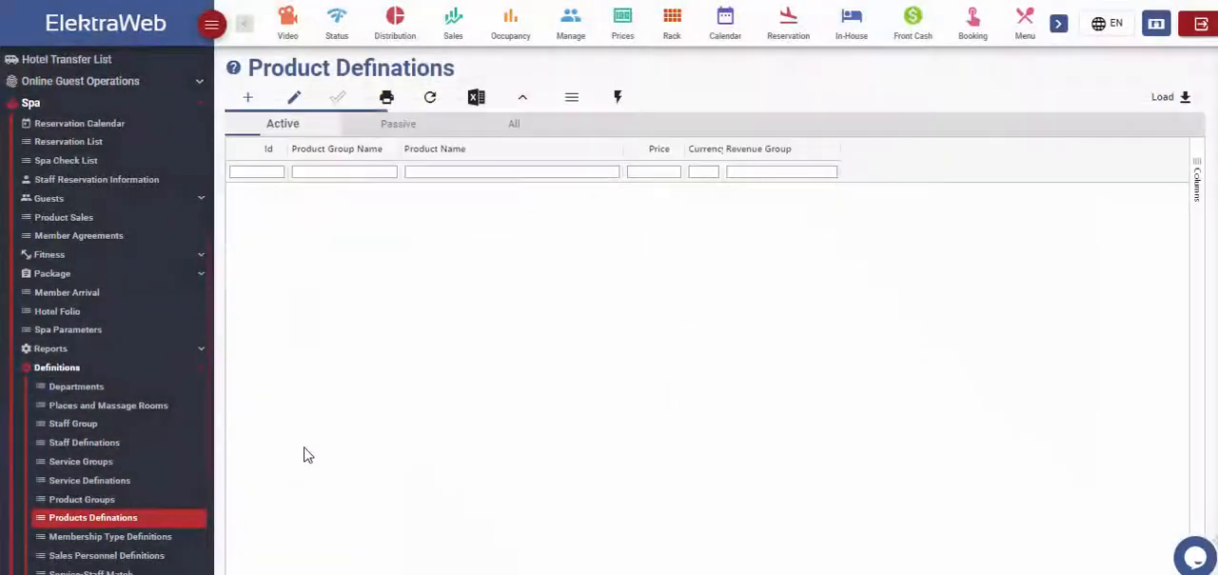
left_click(248, 109)
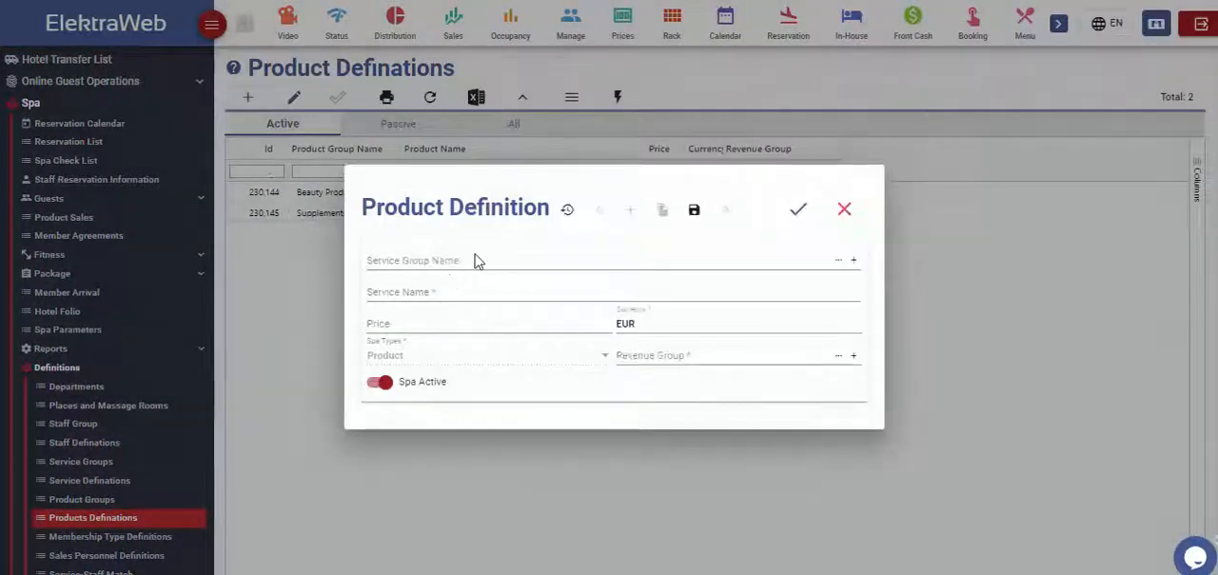
left_click(472, 261)
left_click(443, 294)
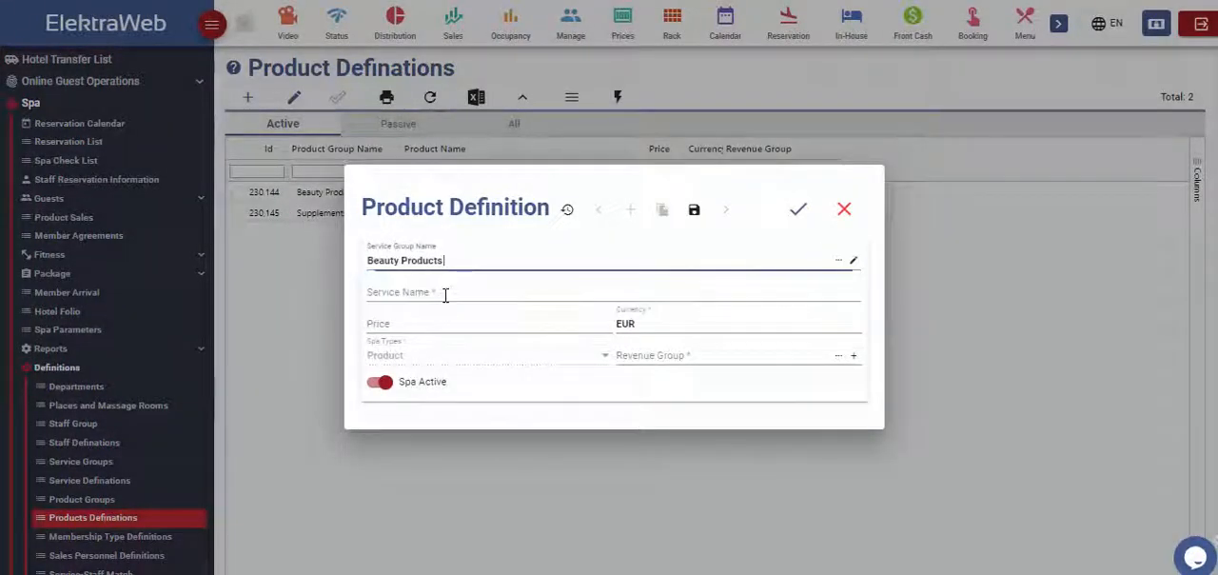
type("Face Qream")
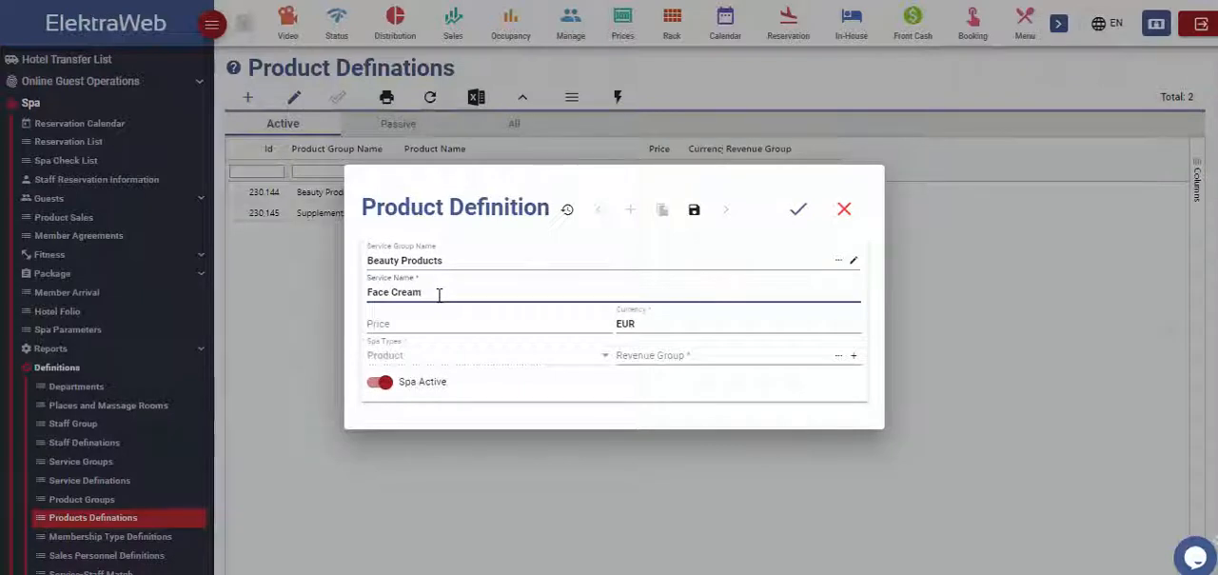
Step: Set the product's price to 80 and its revenue group to SPA Services, and save it
left_click(470, 324)
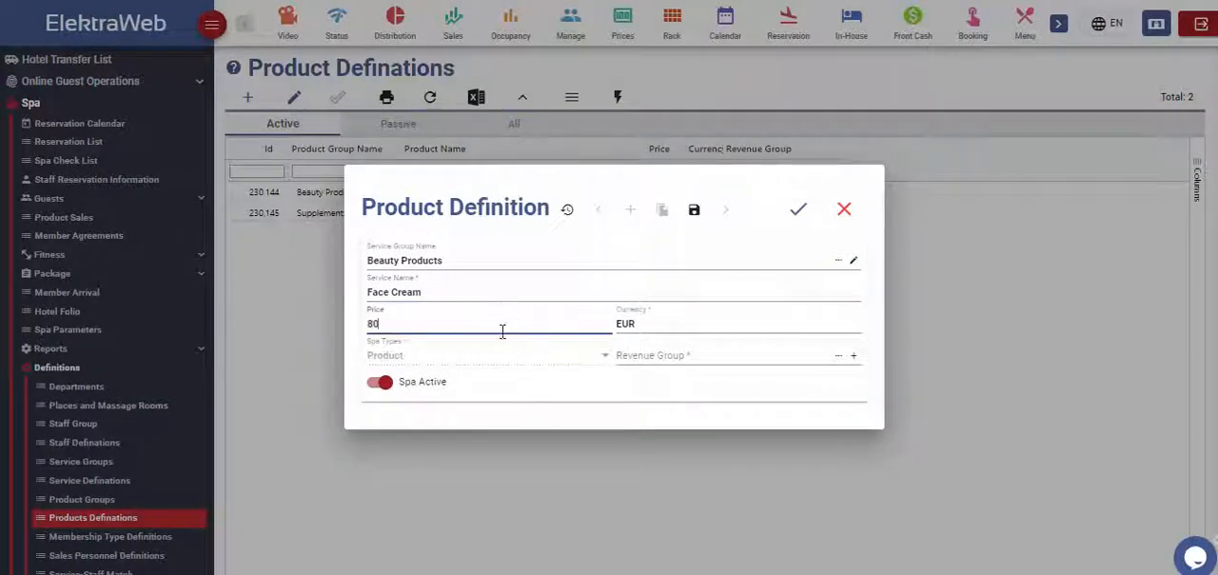
left_click(742, 354)
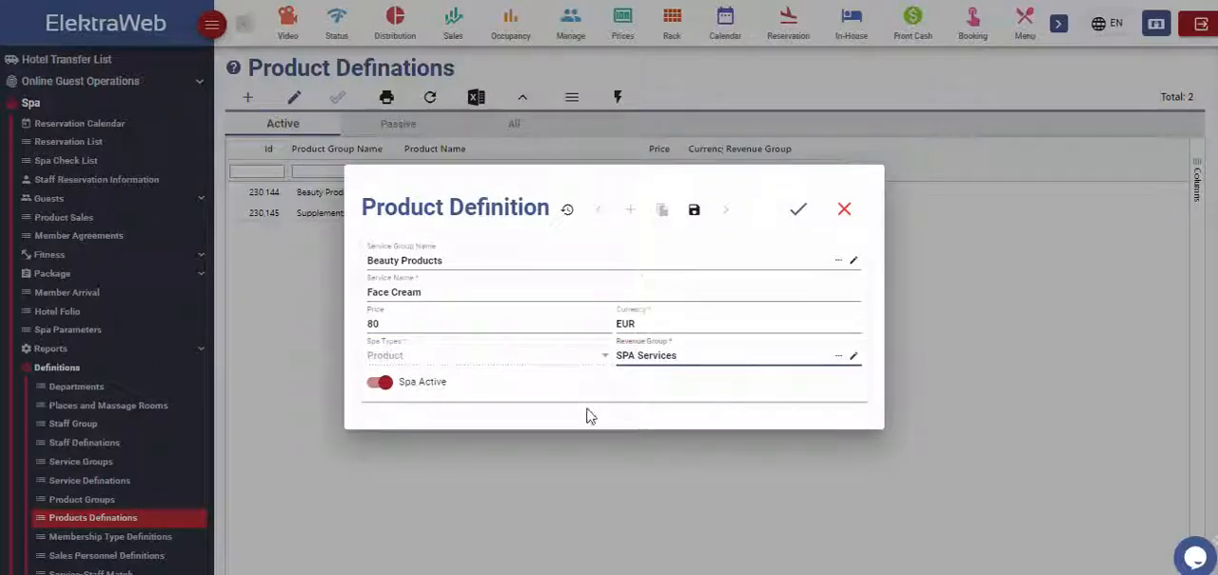
left_click(797, 211)
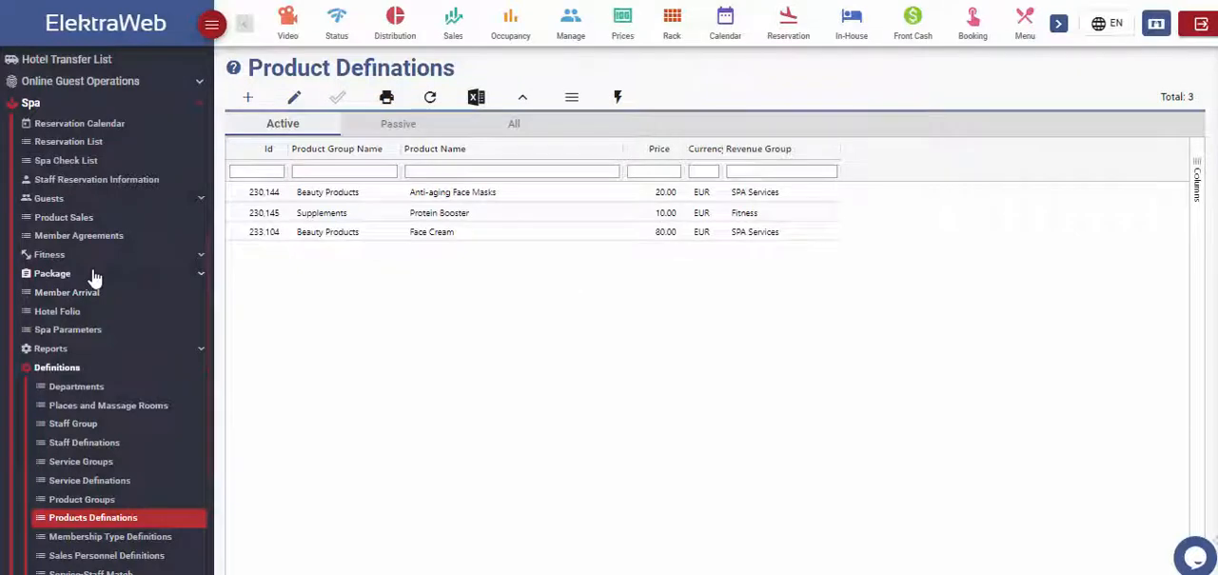
Step: Open Package Definitions and view the services included in the 10 Days Weight Loss Program package
left_click(89, 274)
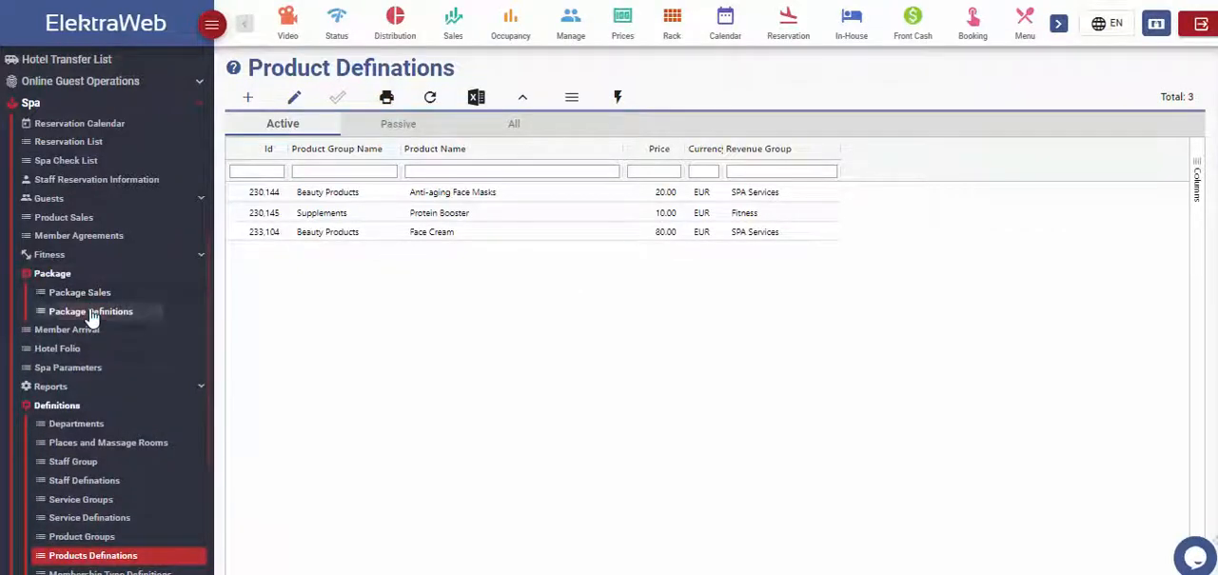
left_click(91, 313)
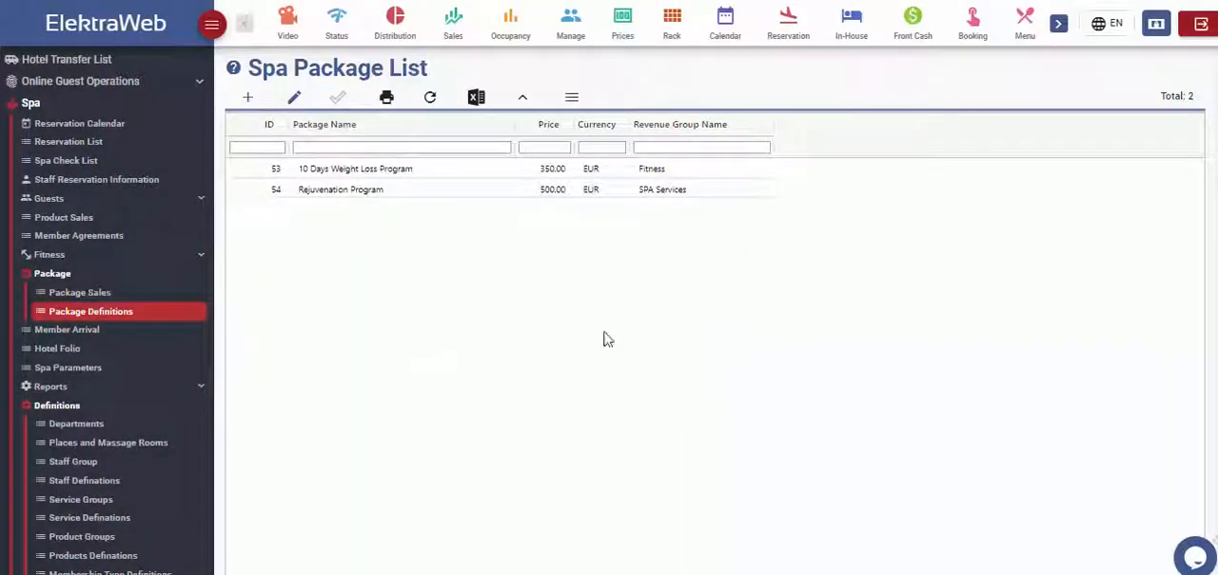
double_click(411, 171)
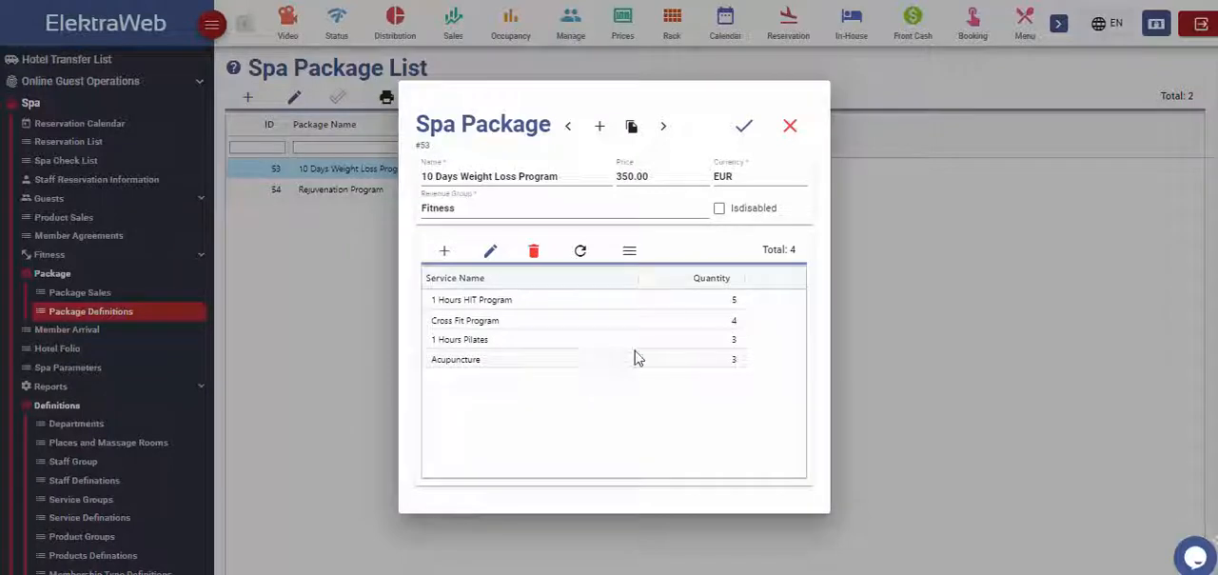
left_click(791, 127)
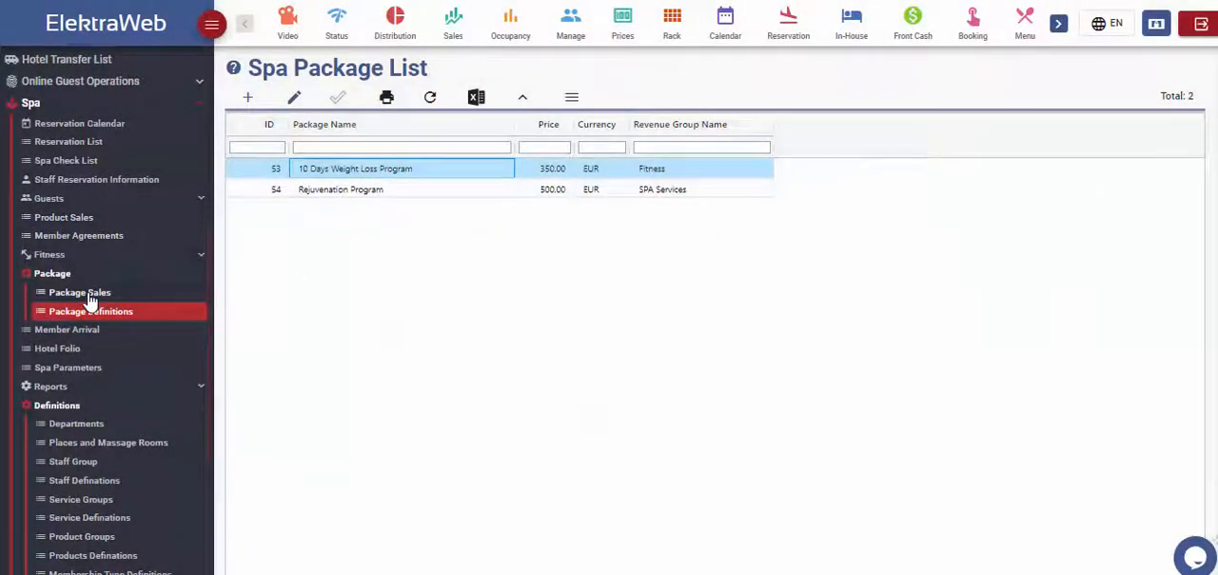
Step: View the actions available for the Rejuvenation Program sale in Package Sales, and review the Spa Parameters
left_click(91, 295)
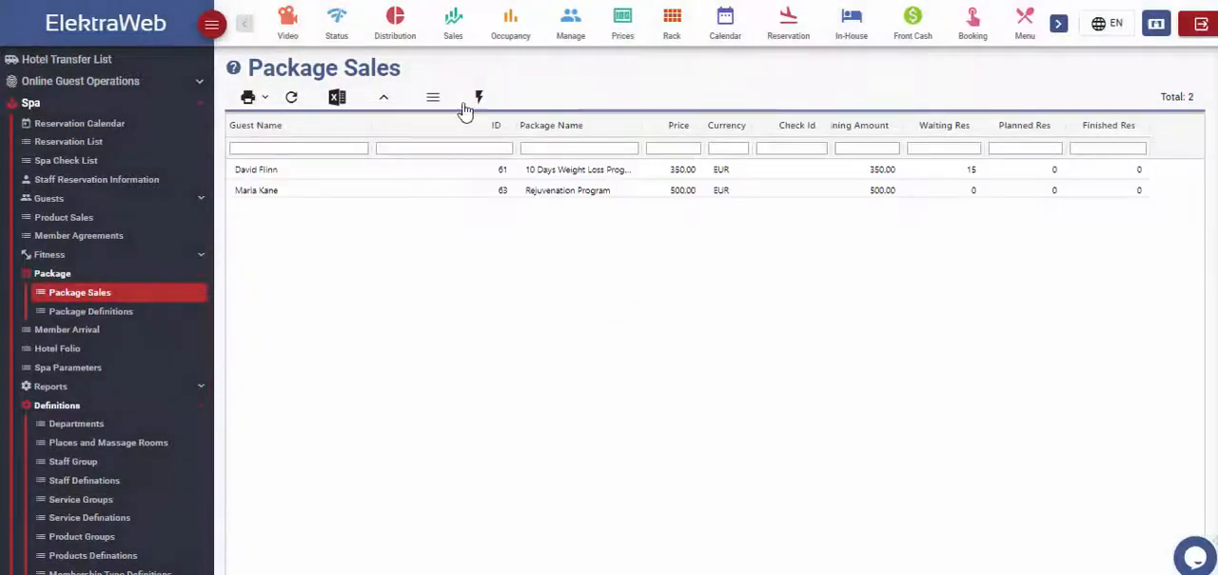
left_click(543, 198)
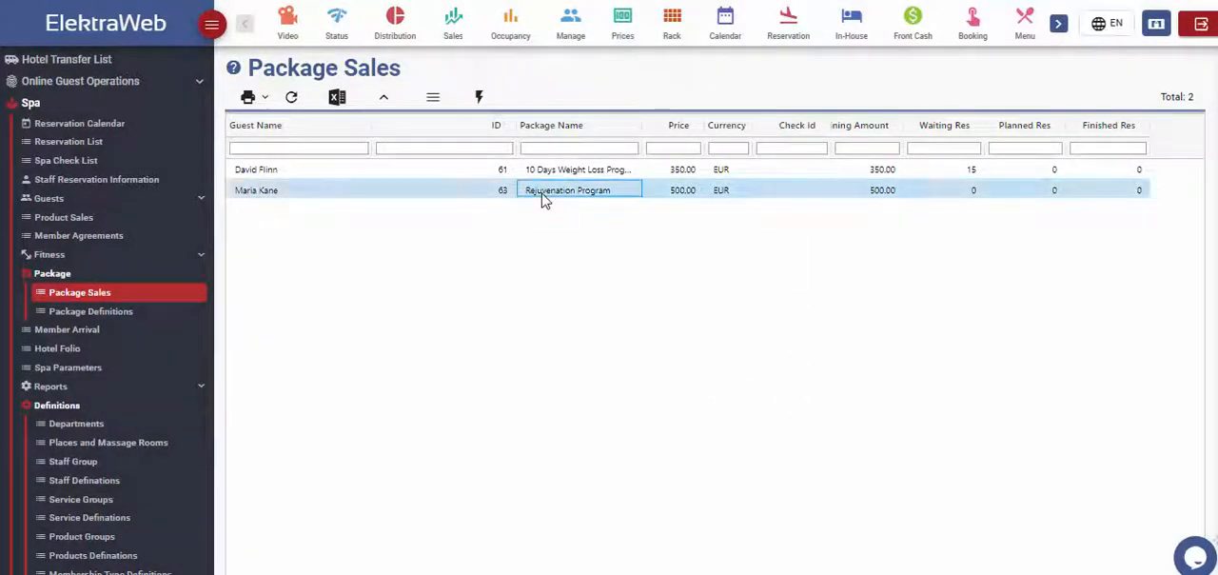
left_click(482, 101)
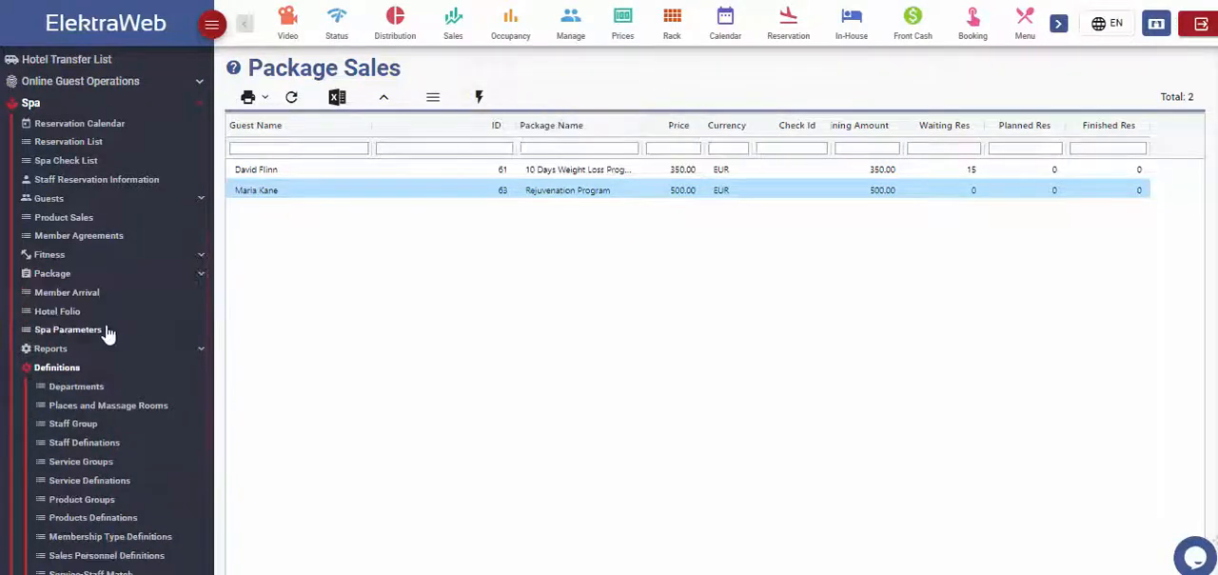
left_click(107, 331)
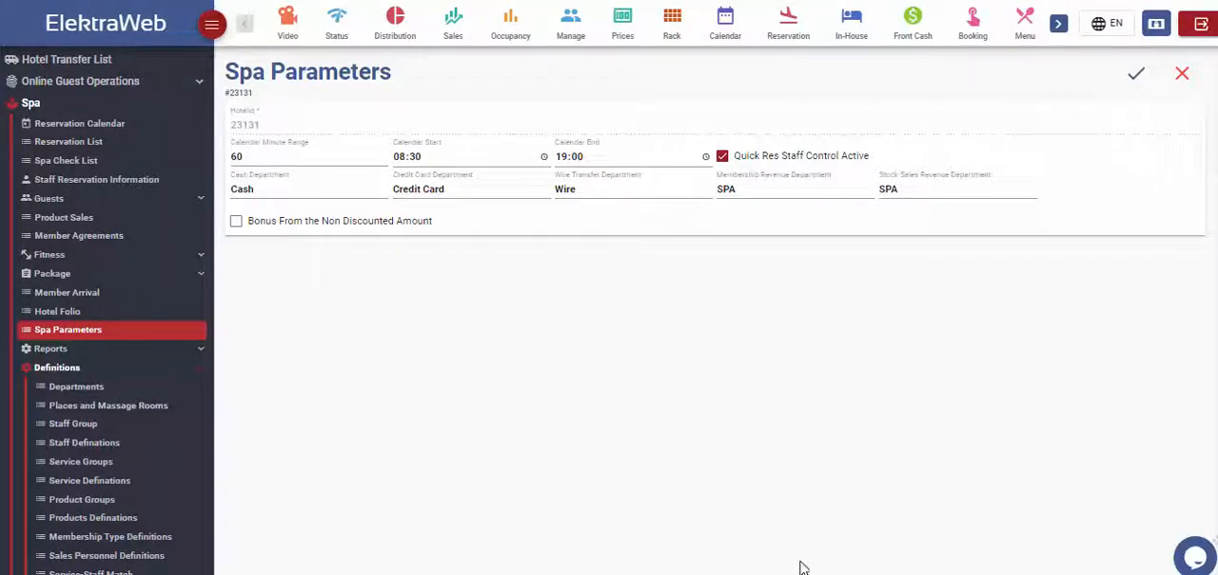
Step: Review the spa's guest records in Members, Hotel Guest List and Guest Health Status
left_click(43, 198)
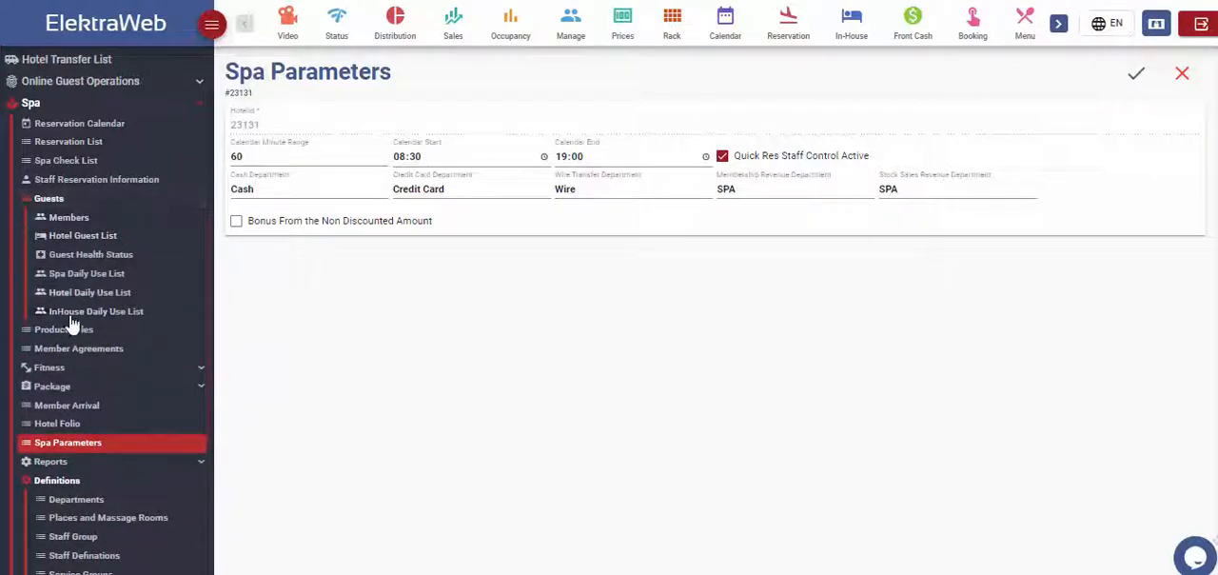
left_click(69, 218)
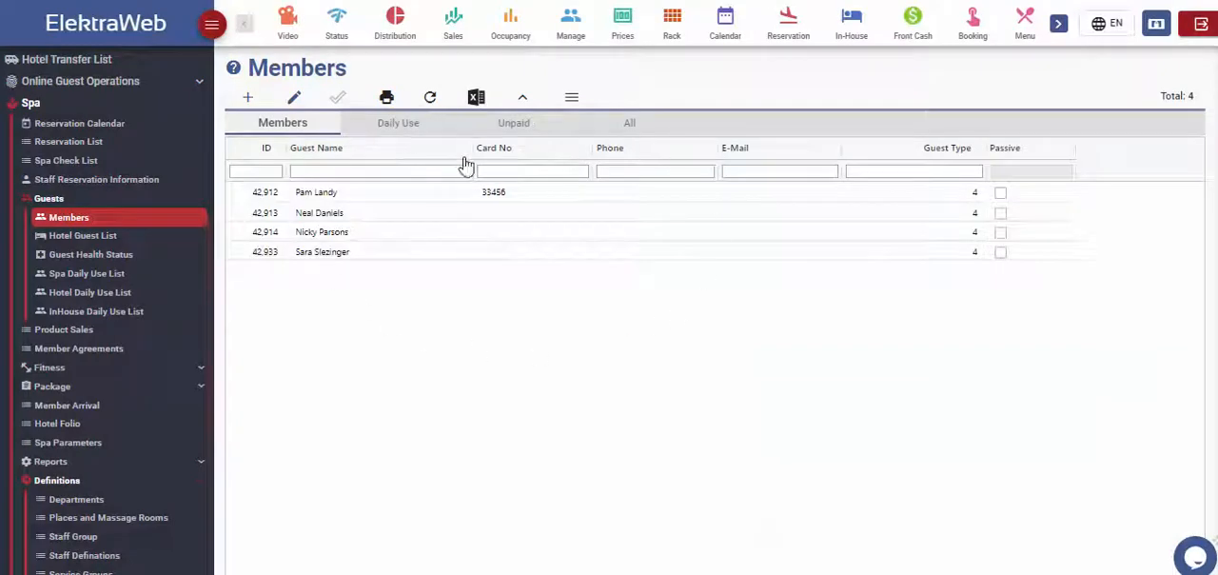
left_click(106, 241)
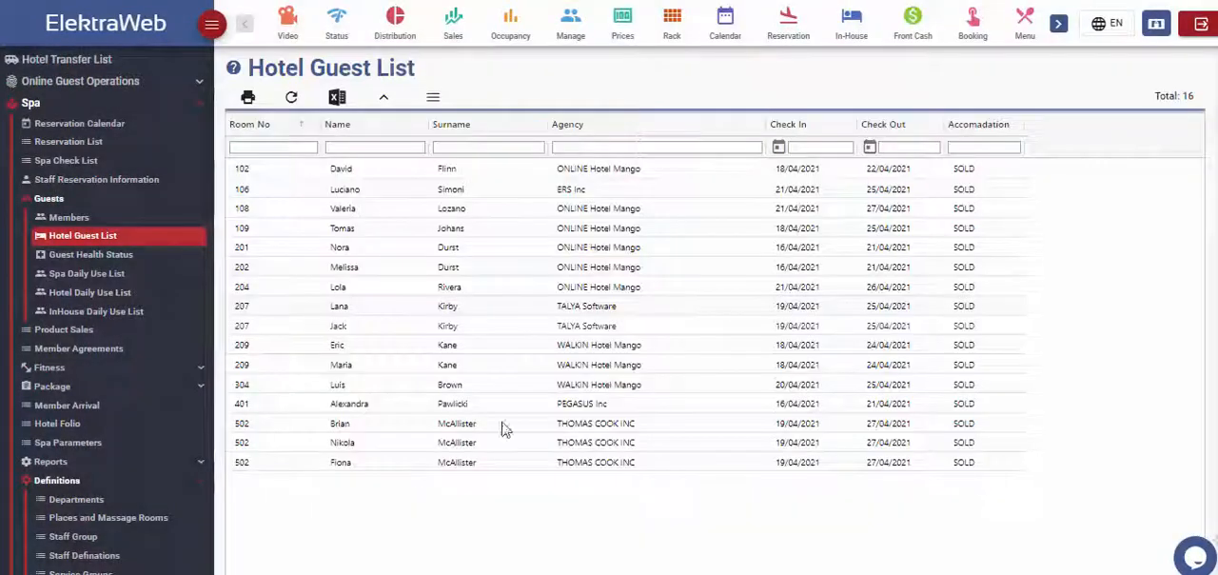
left_click(90, 254)
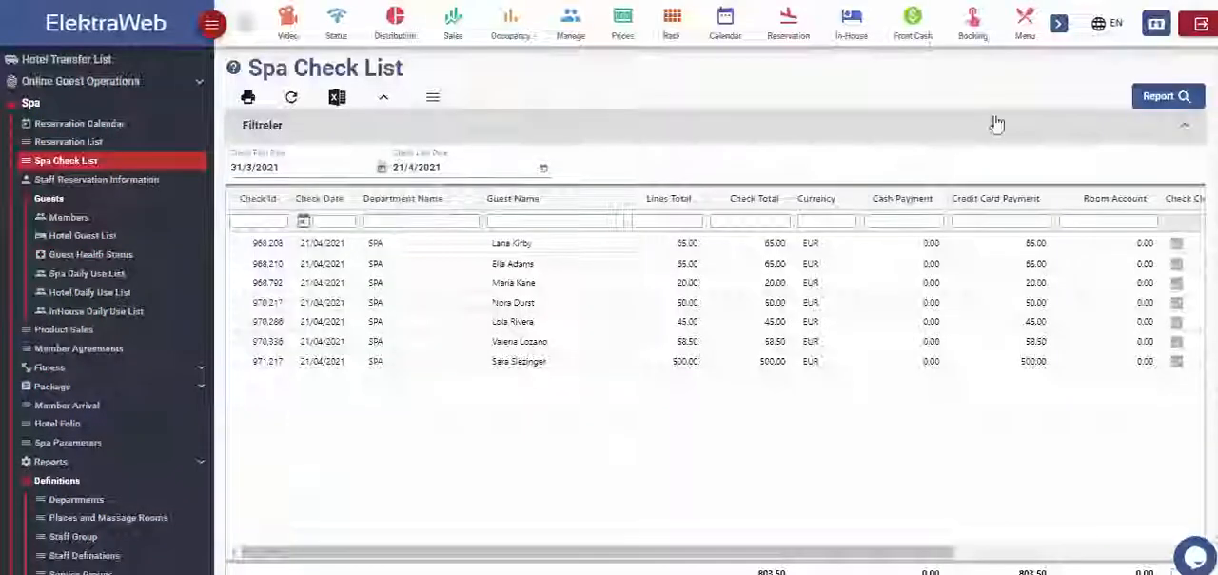
Step: Run the Spa Check List report from 31/3/2021 to 21/4/2021 and view the 150.00 SPA check dated 18/04/2021
left_click(1157, 99)
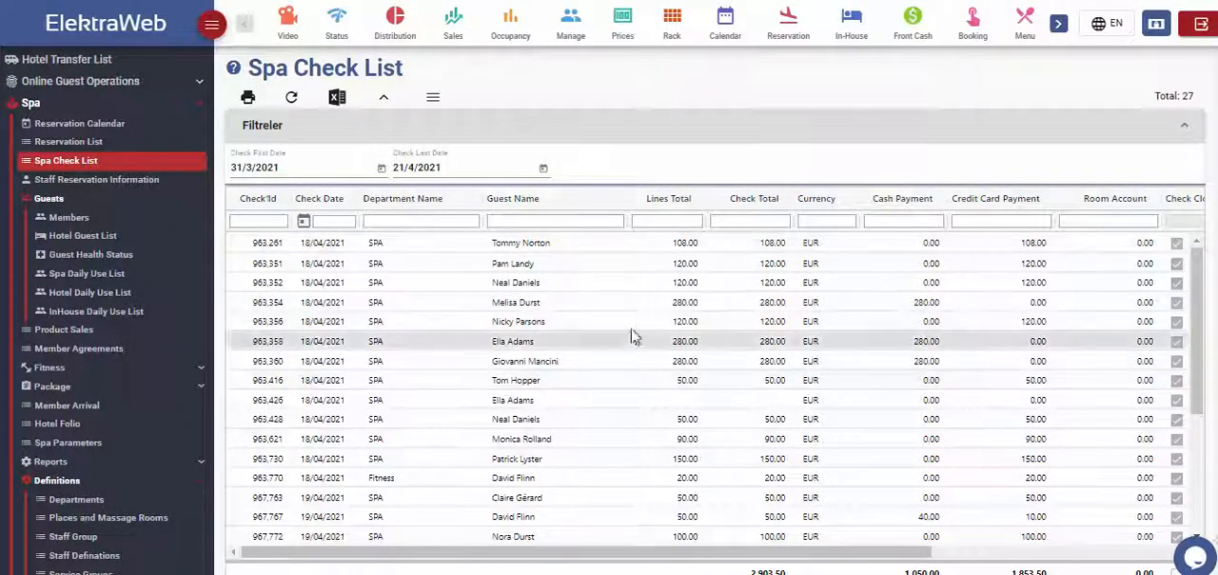
scroll(635, 337, "down", 3)
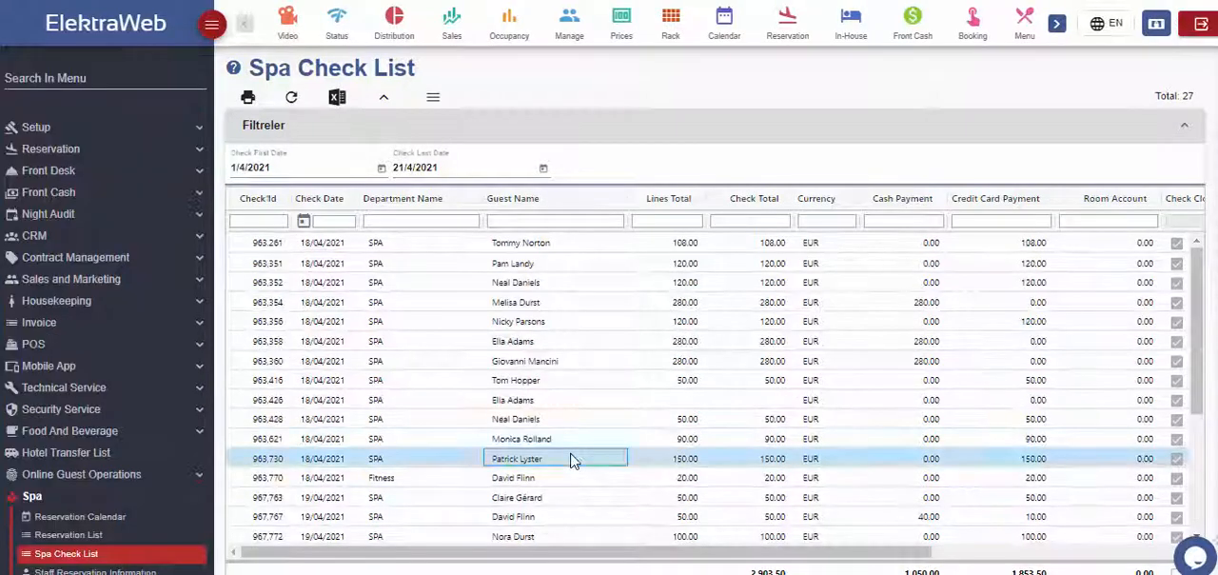
double_click(573, 460)
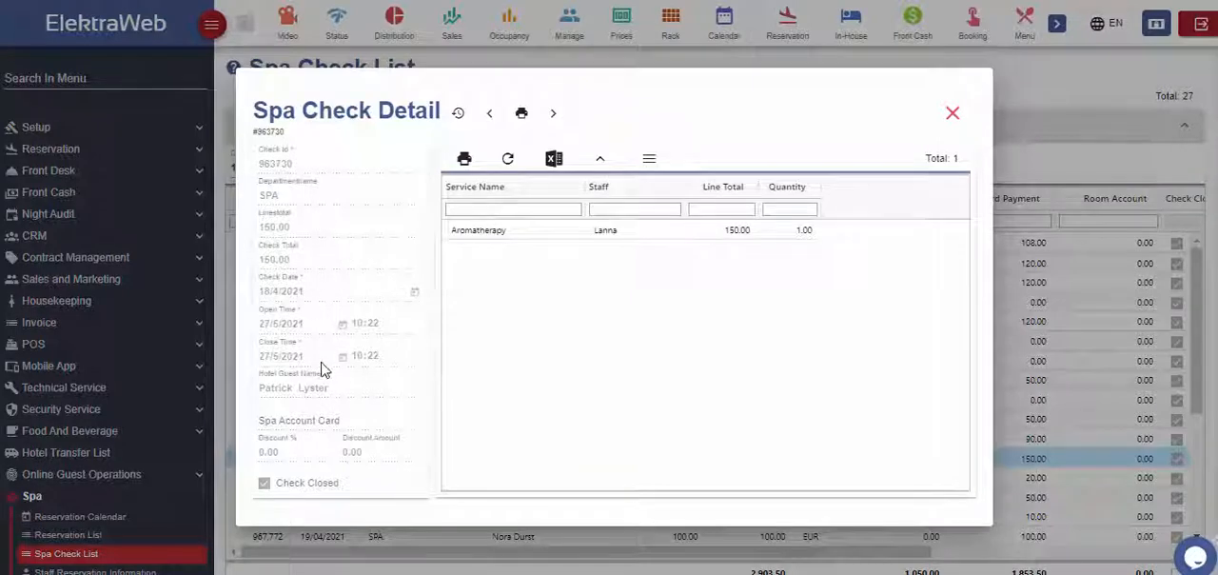
left_click(953, 115)
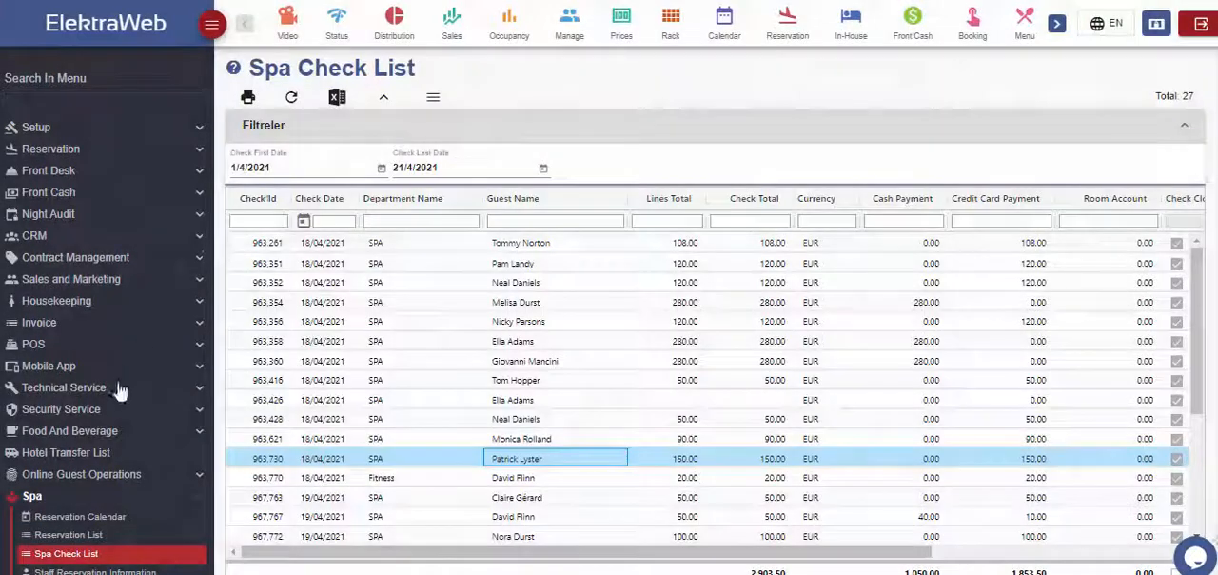
Step: Open the spa Reservation List and look through the reservations created from 1/4/2021 to 21/4/2021
left_click(99, 536)
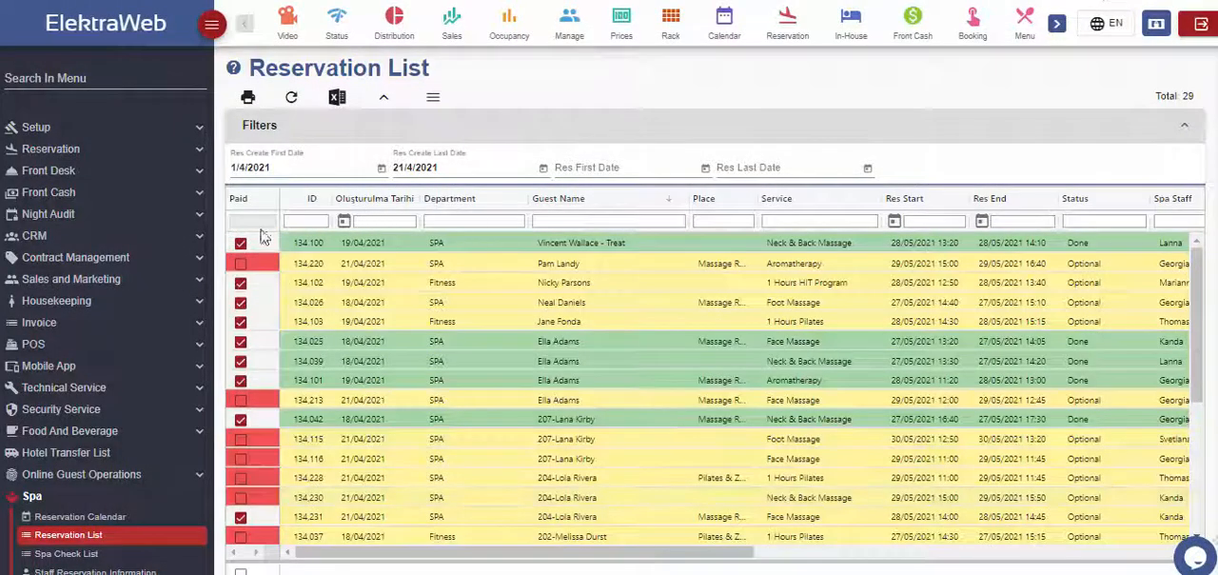
scroll(704, 282, "down", 1)
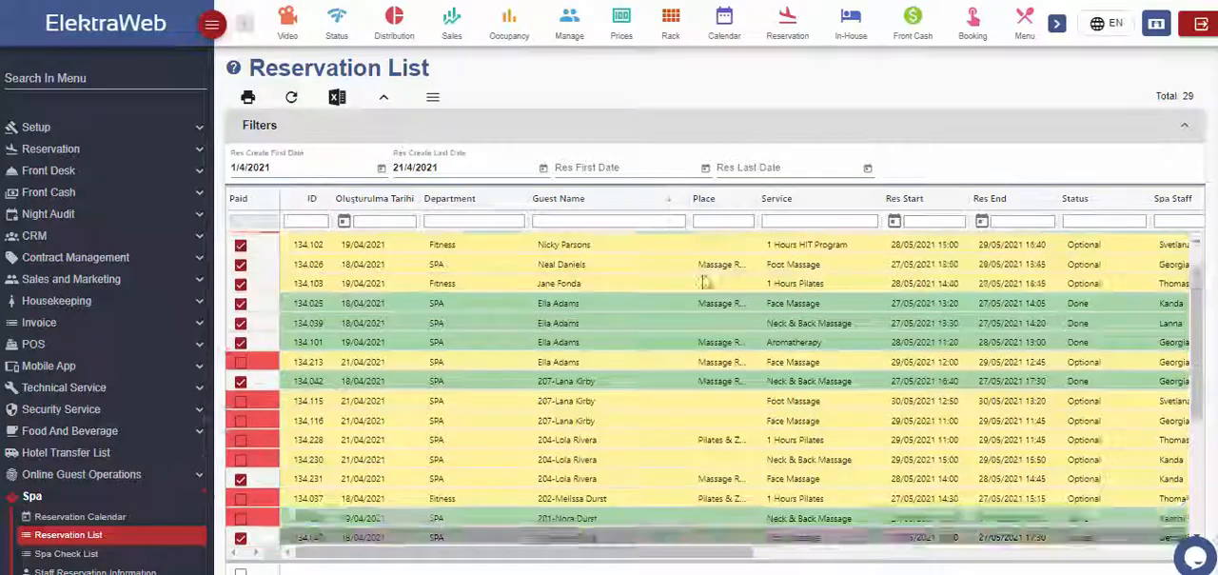
scroll(709, 285, "down", 5)
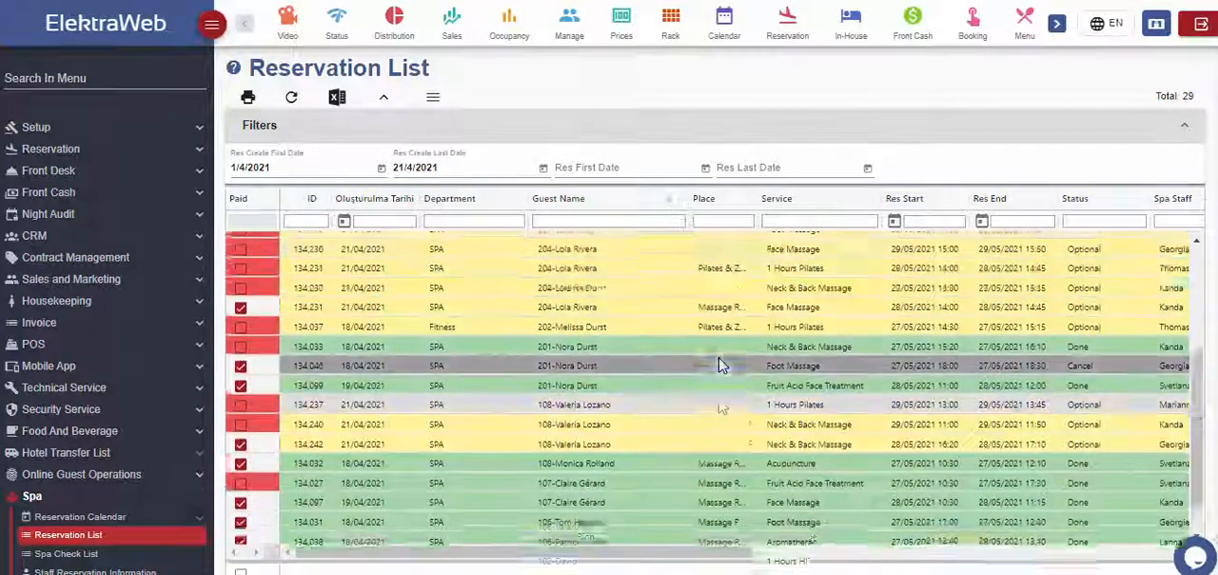